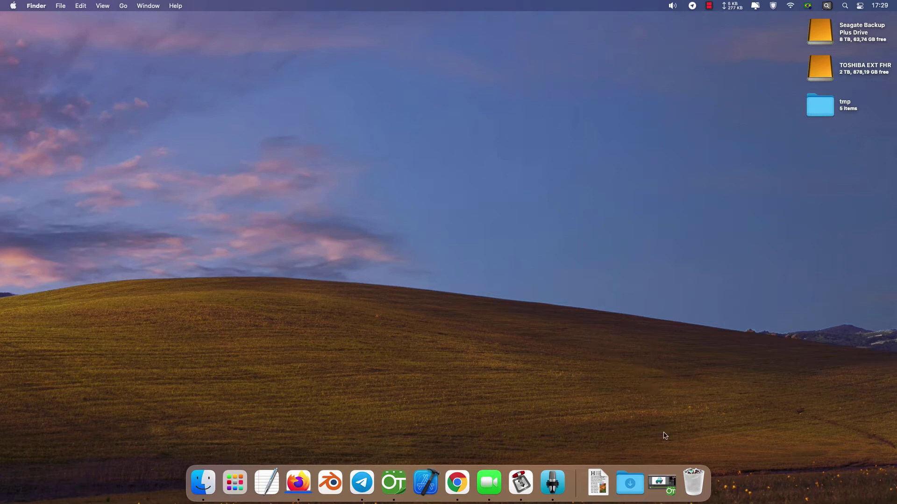
Step: Bring up the esc_01_carro scene in OpenToonz and switch to the Tasks room
{"action": "left_click", "coordinate": [662, 481]}
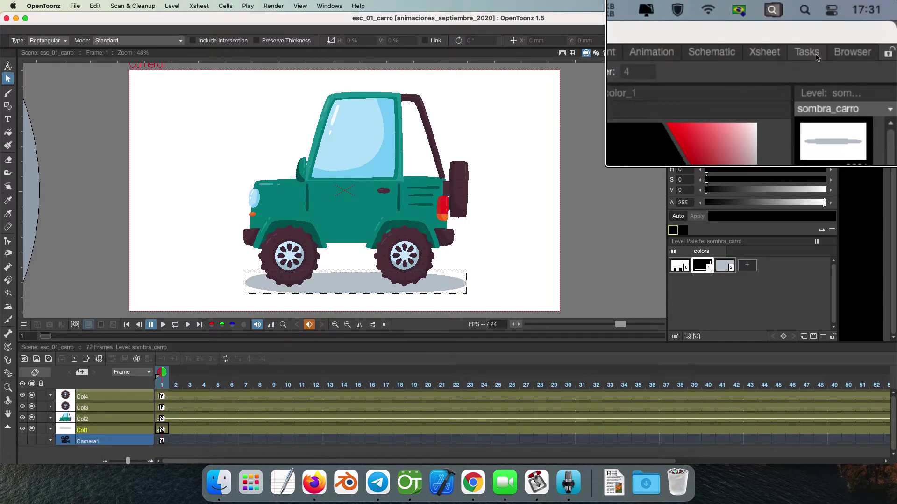
{"action": "left_click", "coordinate": [847, 30]}
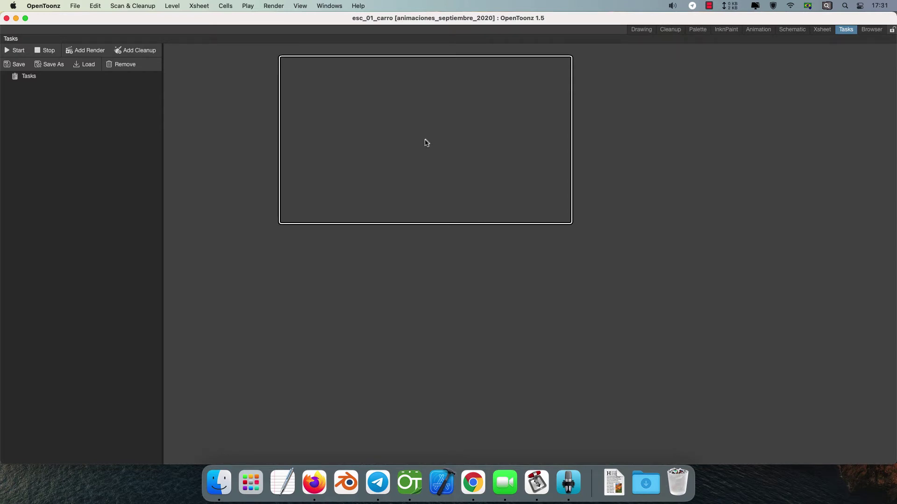
{"action": "key", "text": "alt+super+8"}
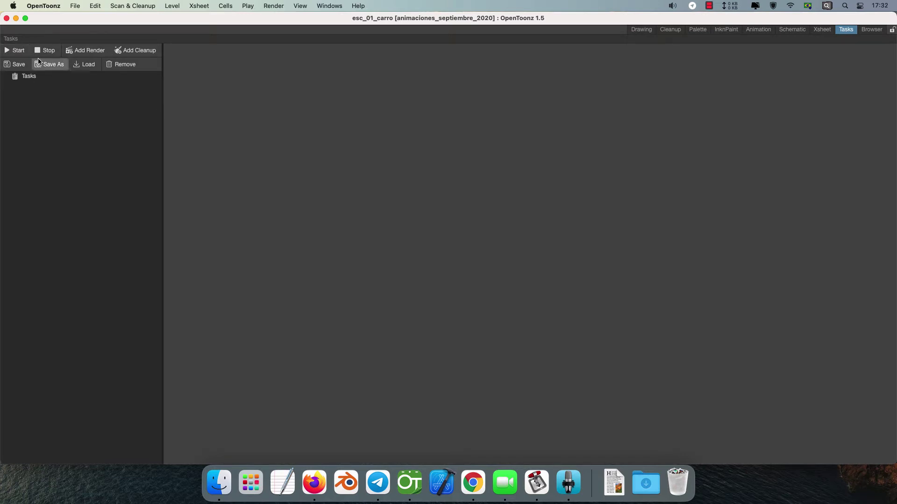
Step: Add a render task for esc_01_carro.tnz from the animaciones_septiembre_2020 scenes folder and display the task's details
{"action": "left_click", "coordinate": [97, 55]}
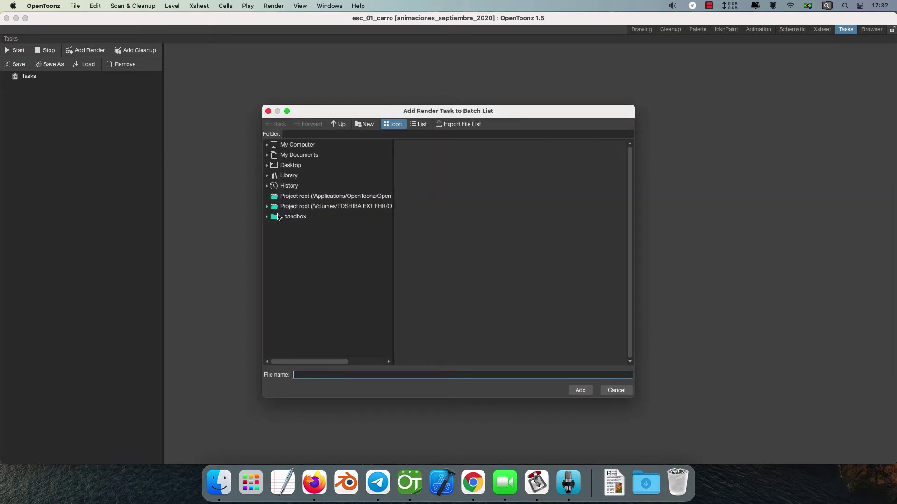
{"action": "left_click", "coordinate": [267, 207]}
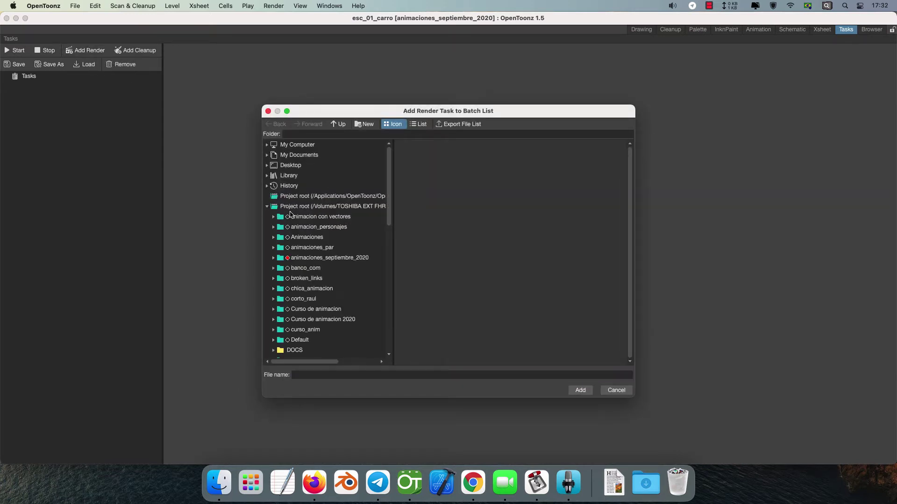
{"action": "left_click", "coordinate": [273, 257]}
{"action": "scroll", "coordinate": [305, 266], "scroll_direction": "down", "scroll_amount": 3}
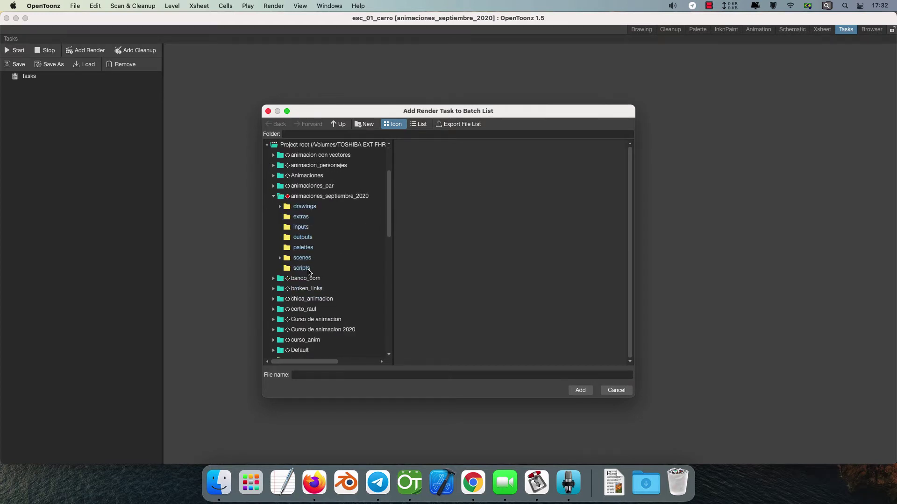
{"action": "left_click", "coordinate": [301, 261]}
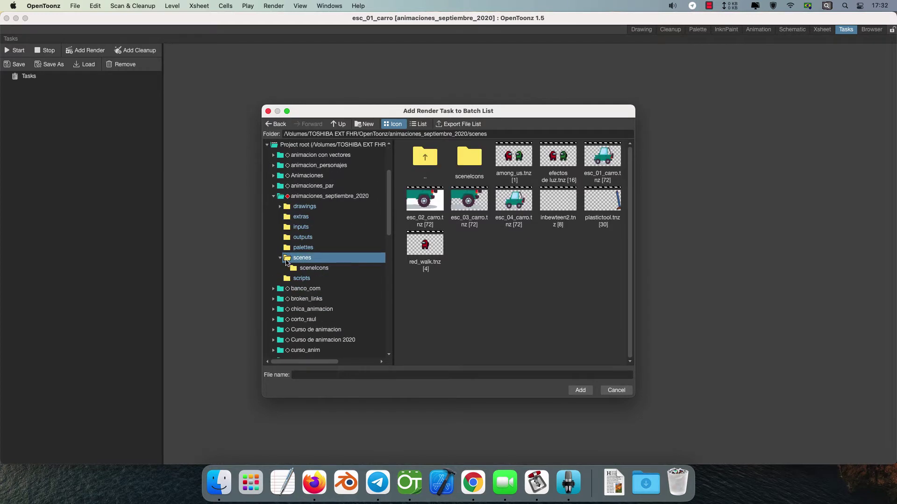
{"action": "left_click", "coordinate": [592, 163]}
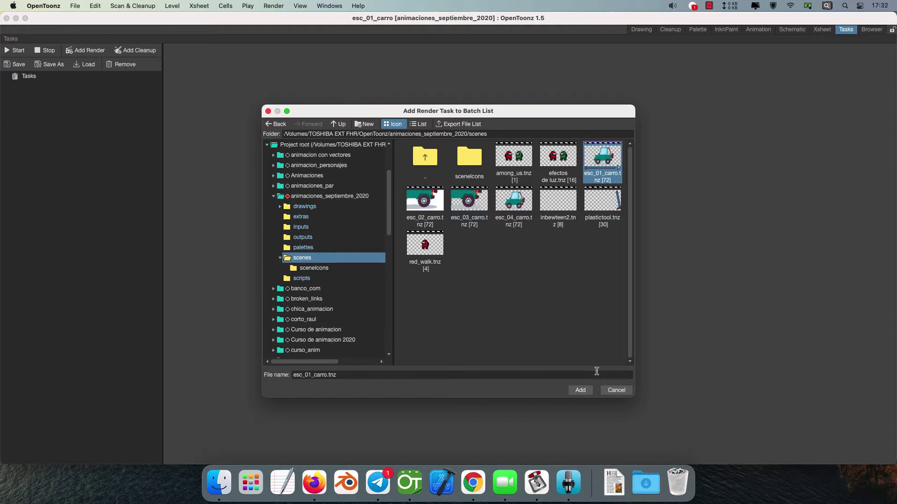
{"action": "left_click", "coordinate": [587, 391]}
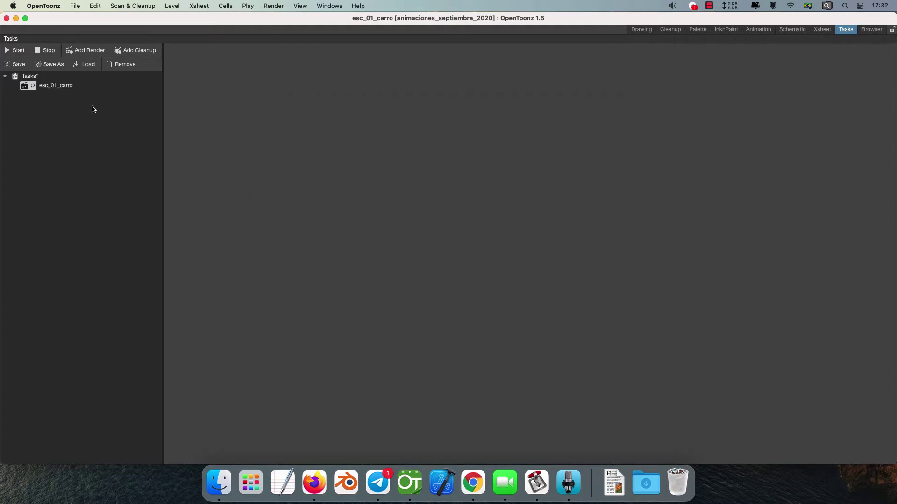
{"action": "left_click", "coordinate": [66, 87]}
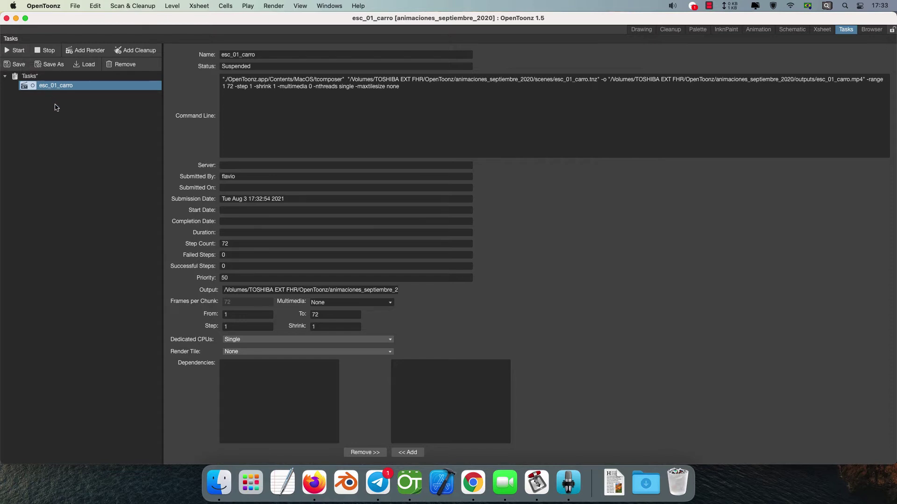
Step: Open the scene's Output Settings and set the output file format to jpg
{"action": "left_click", "coordinate": [273, 6]}
{"action": "left_click", "coordinate": [277, 56]}
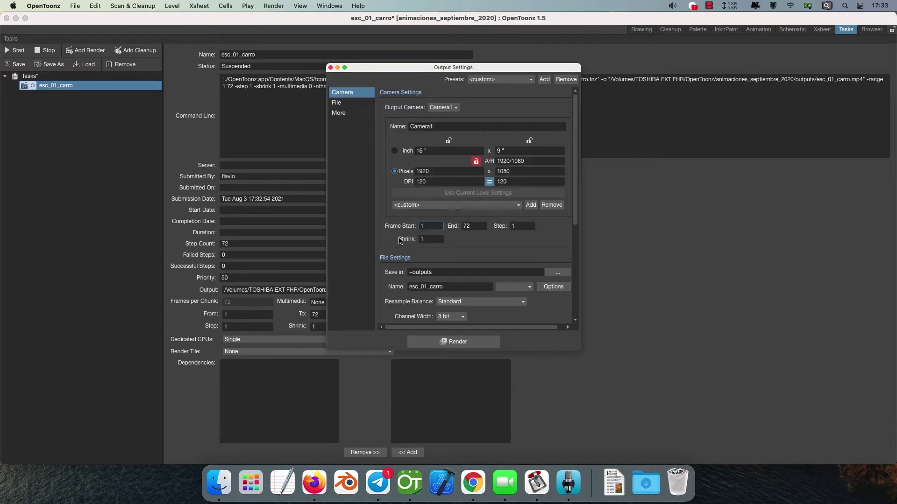
{"action": "scroll", "coordinate": [402, 187], "scroll_direction": "down", "scroll_amount": 3}
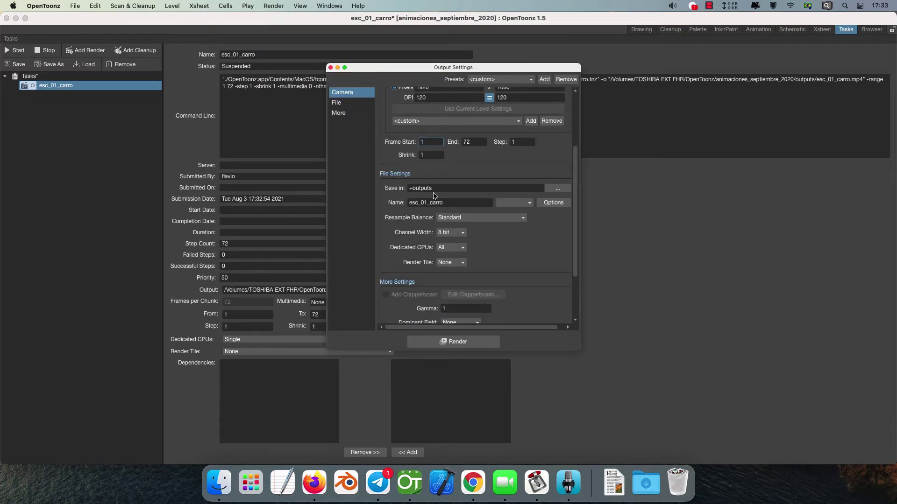
{"action": "left_click", "coordinate": [516, 203]}
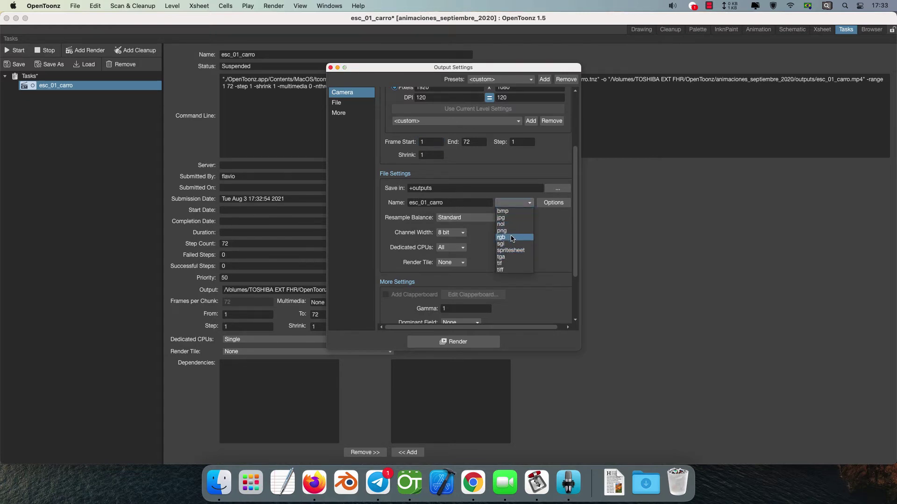
{"action": "left_click", "coordinate": [509, 219]}
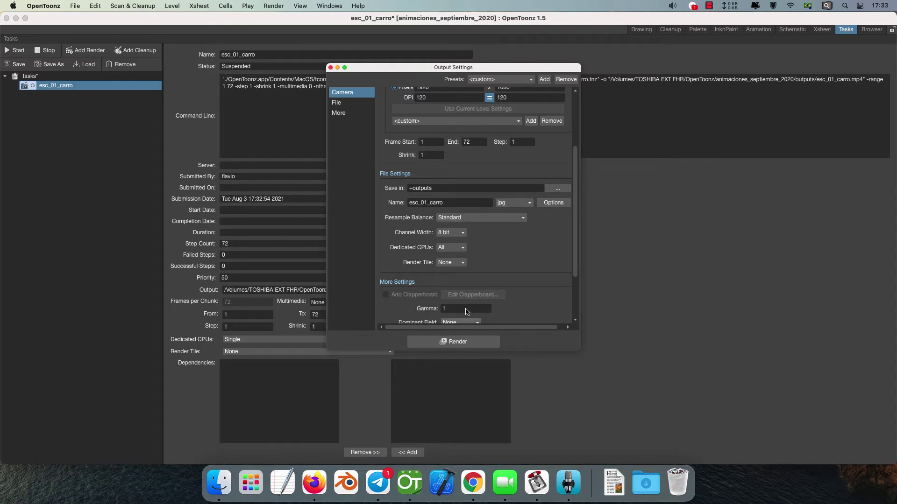
Step: Review the frame range, file settings and multiple rendering options in the output settings
{"action": "scroll", "coordinate": [427, 182], "scroll_direction": "up", "scroll_amount": 3}
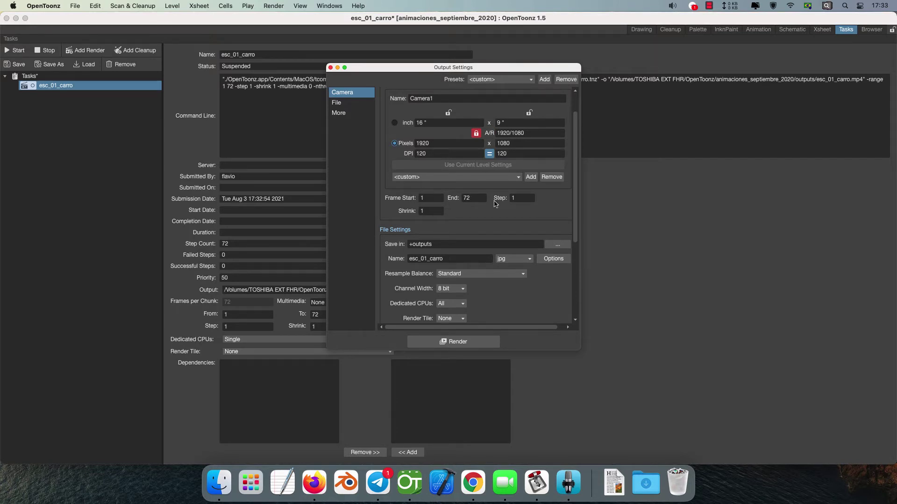
{"action": "scroll", "coordinate": [413, 181], "scroll_direction": "down", "scroll_amount": 5}
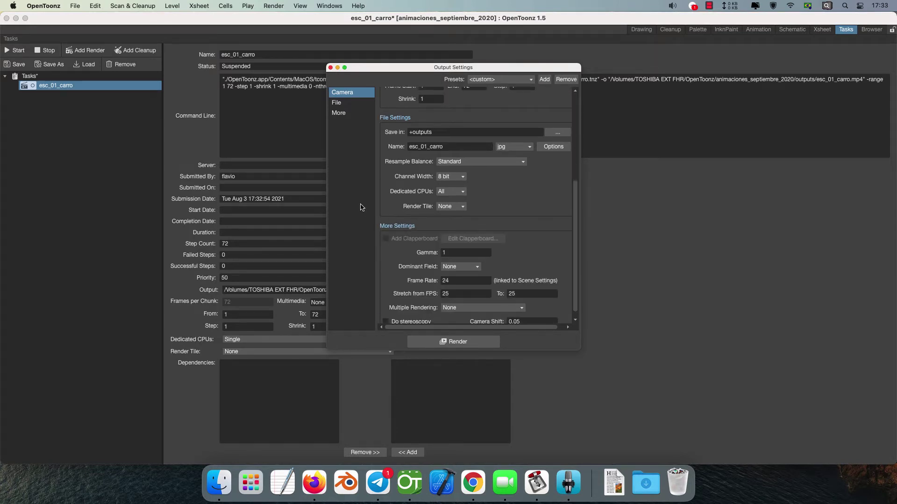
{"action": "scroll", "coordinate": [402, 197], "scroll_direction": "down", "scroll_amount": 1}
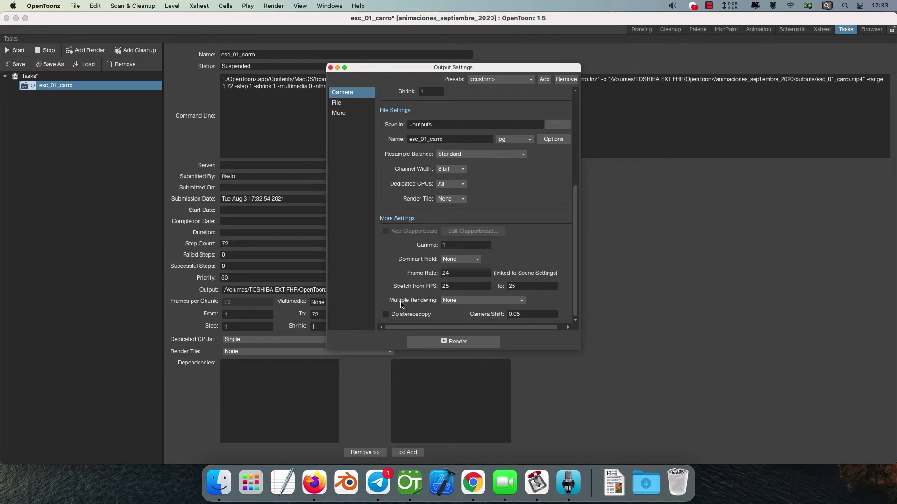
{"action": "left_click", "coordinate": [458, 300]}
{"action": "left_click", "coordinate": [413, 295]}
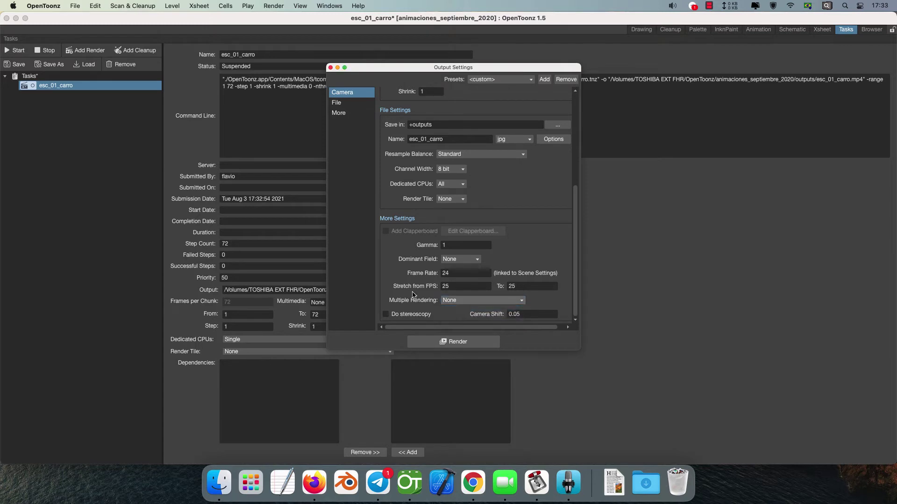
Step: Try the render tile sizes in the file settings and set Render Tile to Medium
{"action": "scroll", "coordinate": [399, 250], "scroll_direction": "up", "scroll_amount": 5}
{"action": "scroll", "coordinate": [402, 256], "scroll_direction": "down", "scroll_amount": 3}
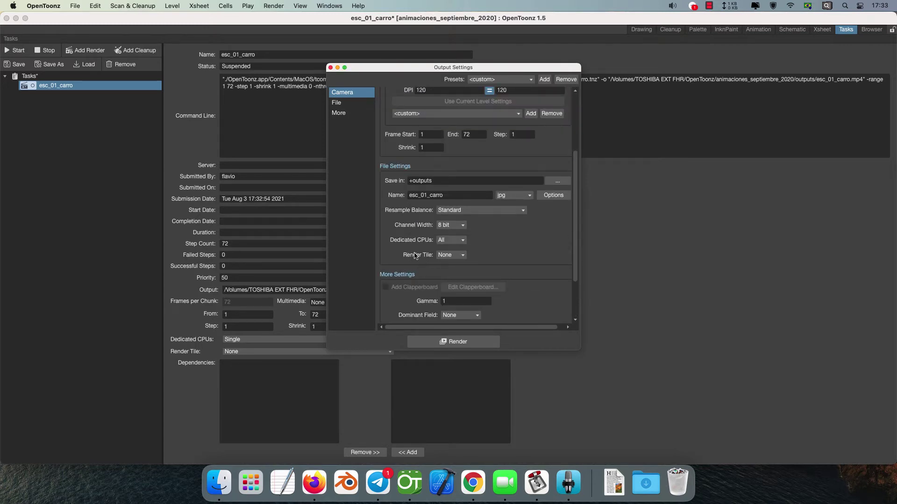
{"action": "left_click", "coordinate": [450, 255]}
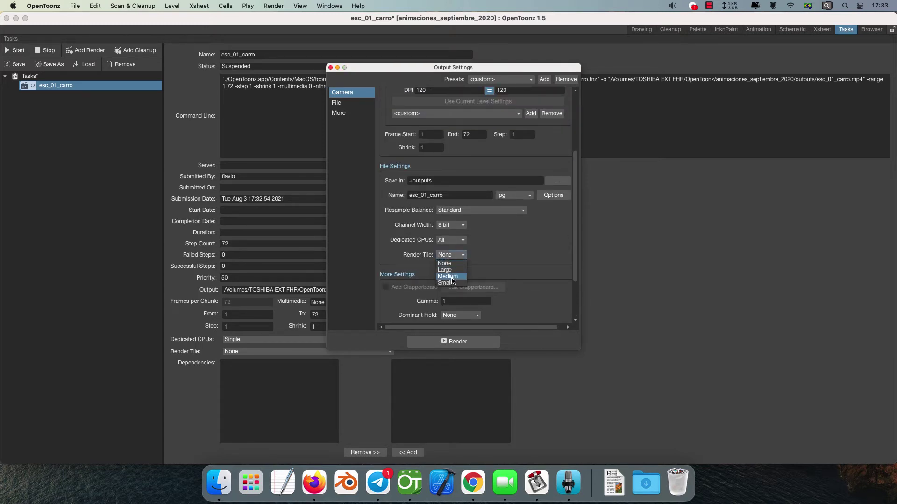
{"action": "left_click", "coordinate": [452, 279]}
{"action": "left_click", "coordinate": [450, 256]}
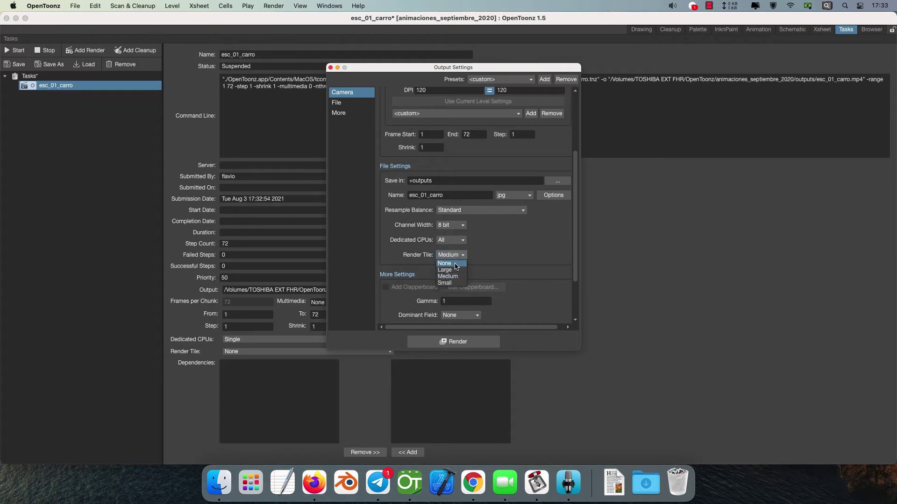
{"action": "left_click", "coordinate": [452, 282]}
{"action": "left_click", "coordinate": [450, 256]}
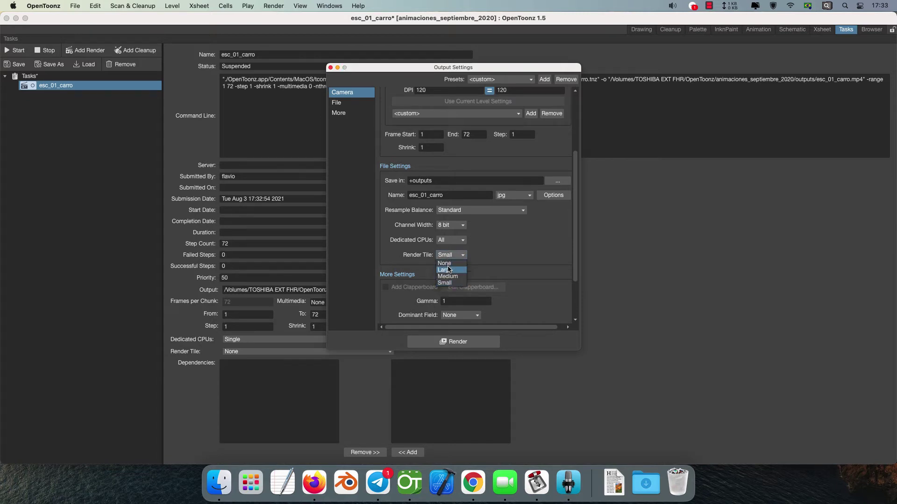
{"action": "left_click", "coordinate": [449, 276]}
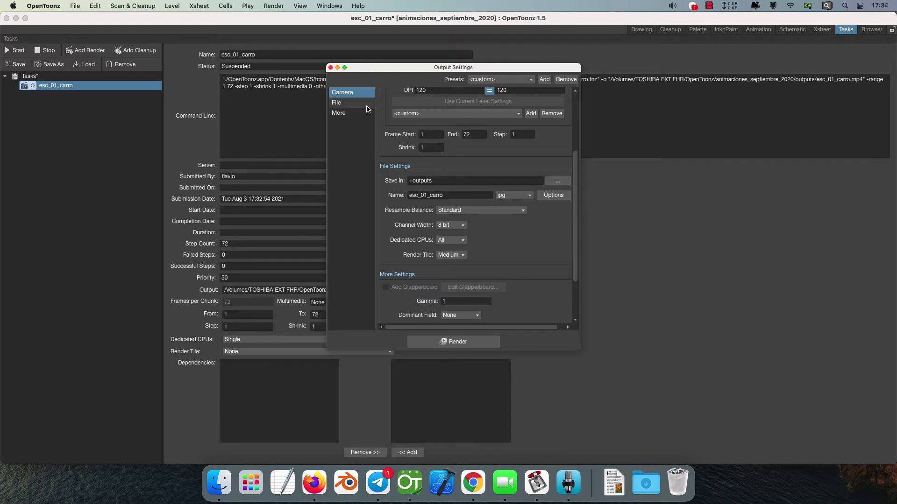
Step: Examine the output camera choices and resolution presets in the camera settings, and close the output settings
{"action": "scroll", "coordinate": [472, 147], "scroll_direction": "up", "scroll_amount": 4}
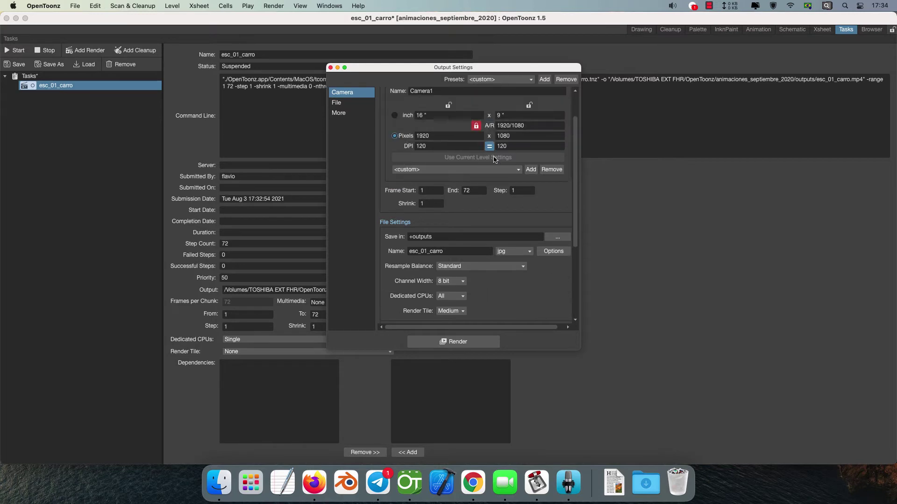
{"action": "left_click", "coordinate": [425, 205]}
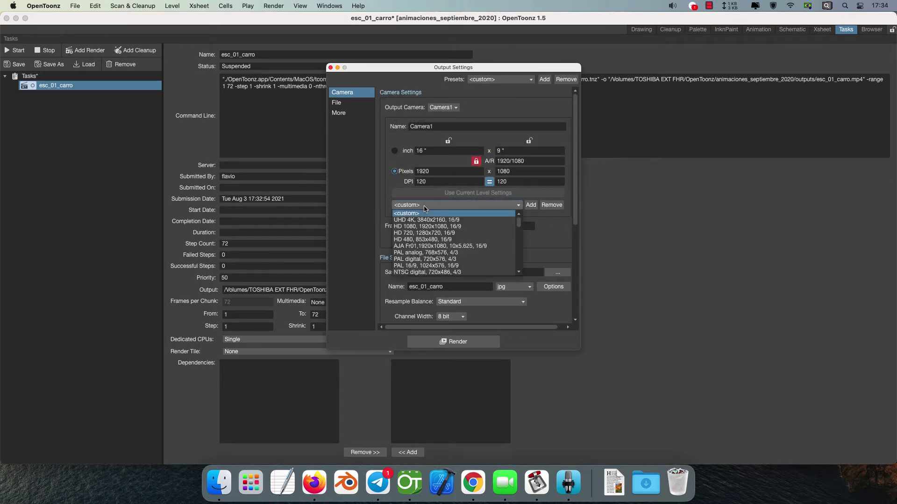
{"action": "left_click", "coordinate": [380, 146]}
{"action": "left_click", "coordinate": [441, 107]}
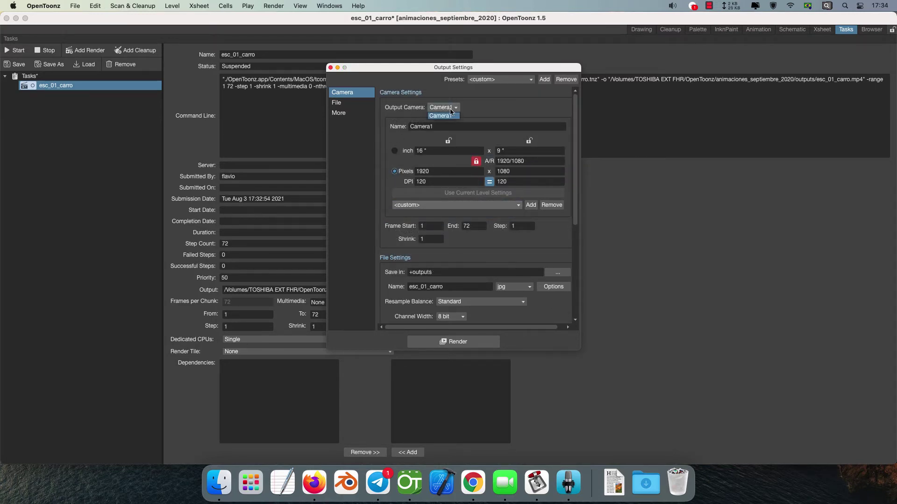
{"action": "left_click", "coordinate": [429, 107]}
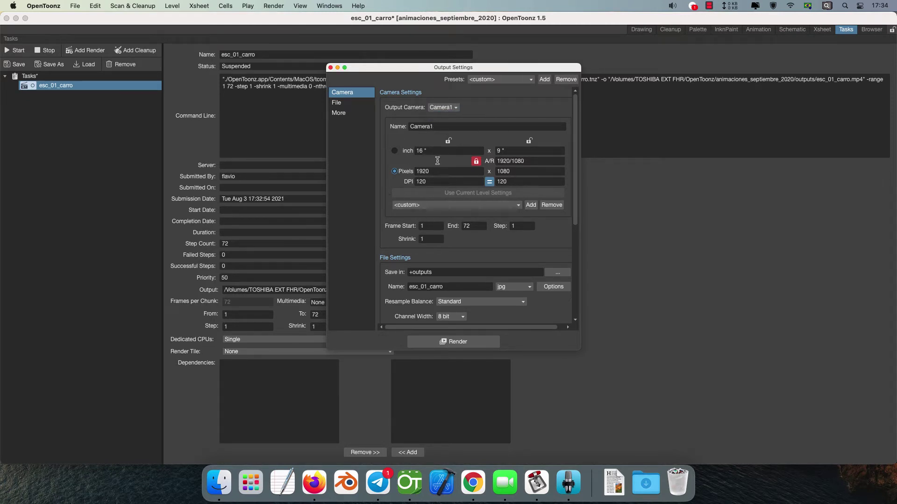
{"action": "scroll", "coordinate": [380, 218], "scroll_direction": "down", "scroll_amount": 2}
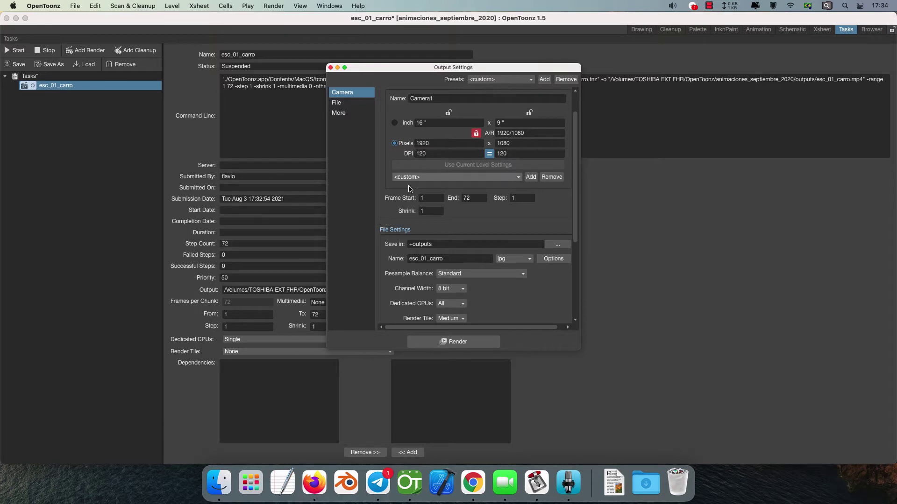
{"action": "left_click", "coordinate": [443, 177]}
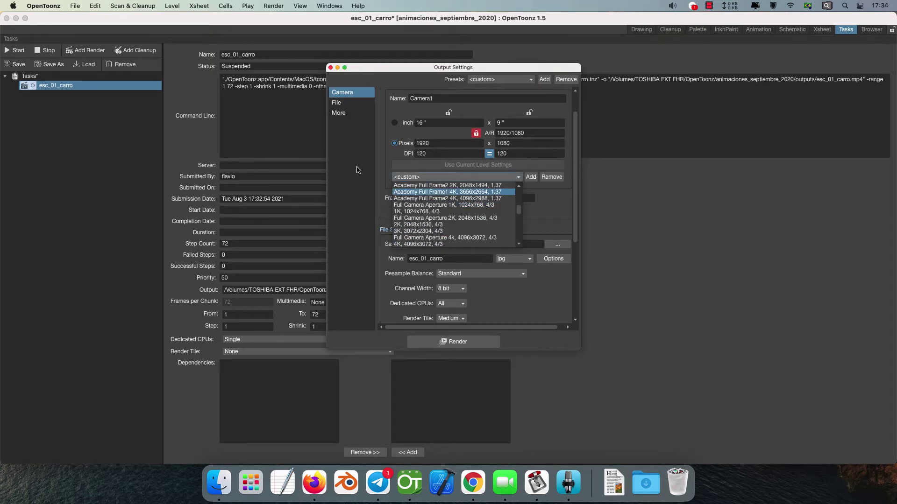
{"action": "left_click", "coordinate": [420, 185]}
{"action": "scroll", "coordinate": [464, 178], "scroll_direction": "down", "scroll_amount": 3}
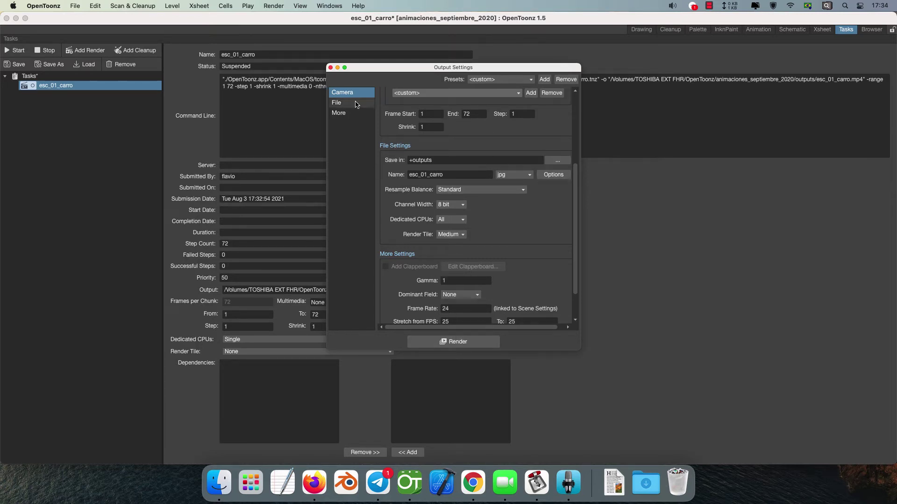
{"action": "left_click", "coordinate": [330, 67]}
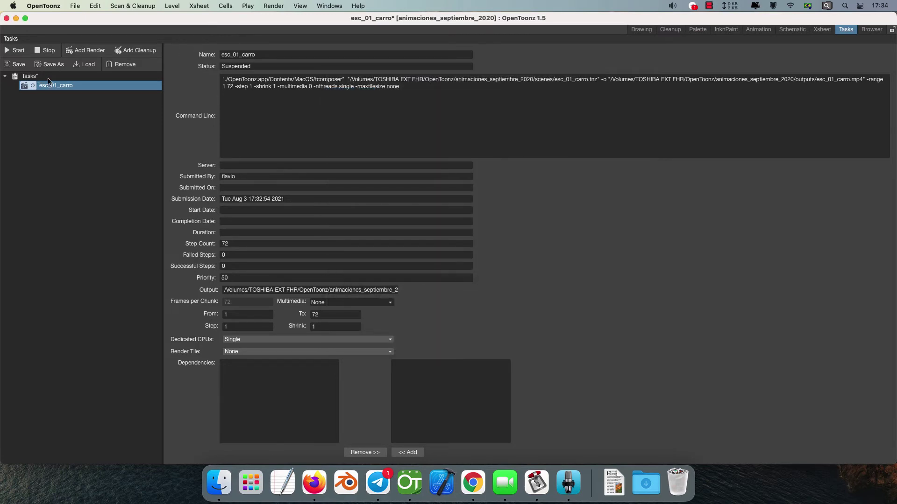
Step: Replace the esc_01_carro render task with a newly added one and check the output file extension in its command line
{"action": "left_click", "coordinate": [123, 64]}
{"action": "left_click", "coordinate": [100, 50]}
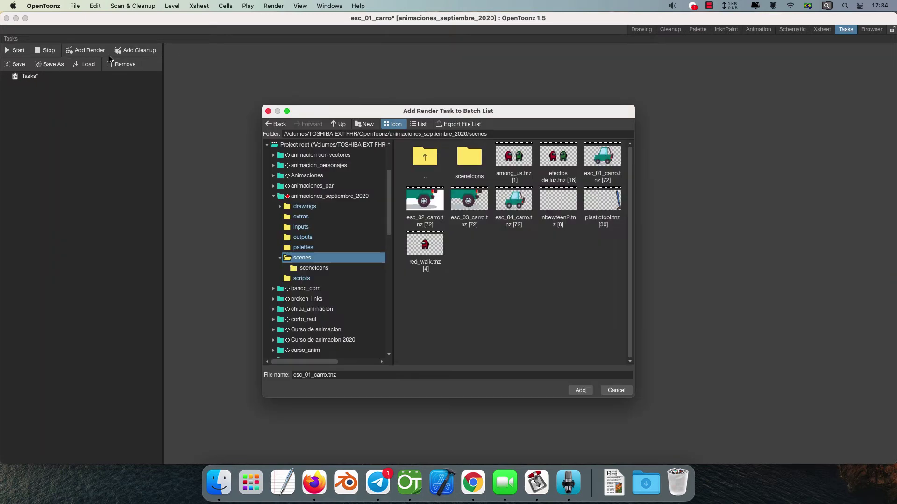
{"action": "left_click", "coordinate": [600, 164]}
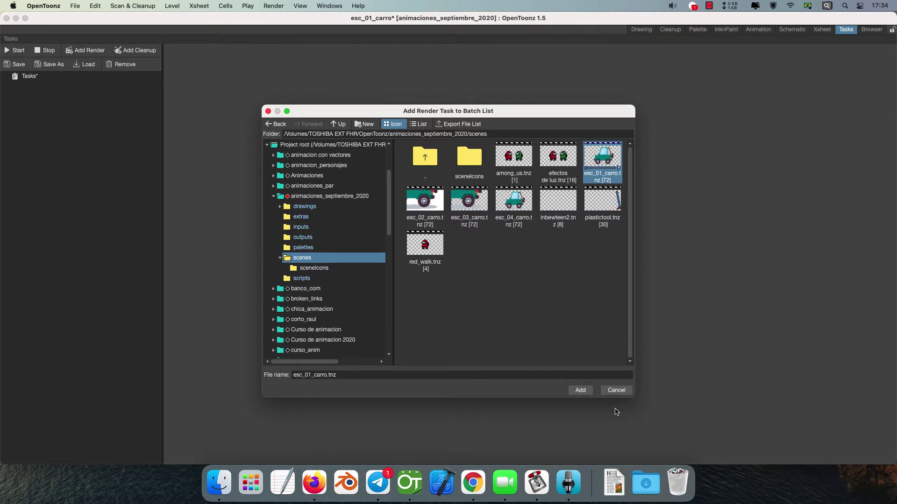
{"action": "left_click", "coordinate": [580, 390]}
{"action": "left_click", "coordinate": [80, 87]}
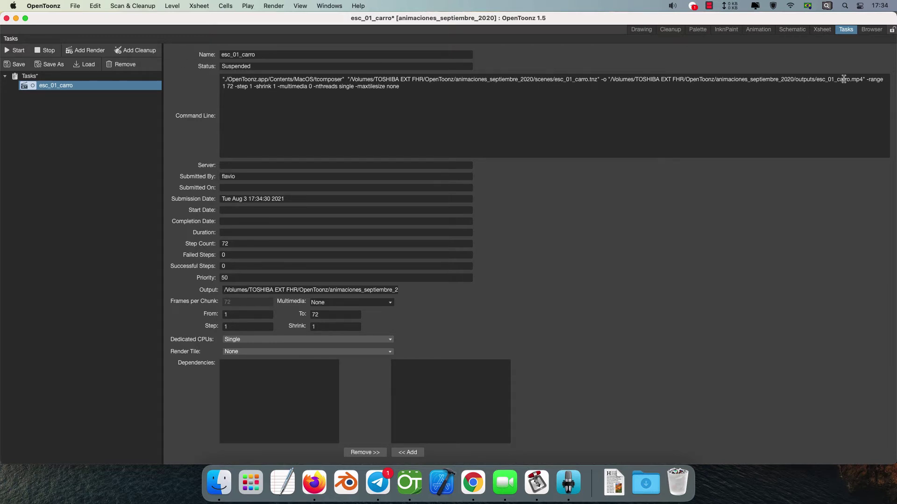
{"action": "double_click", "coordinate": [858, 79]}
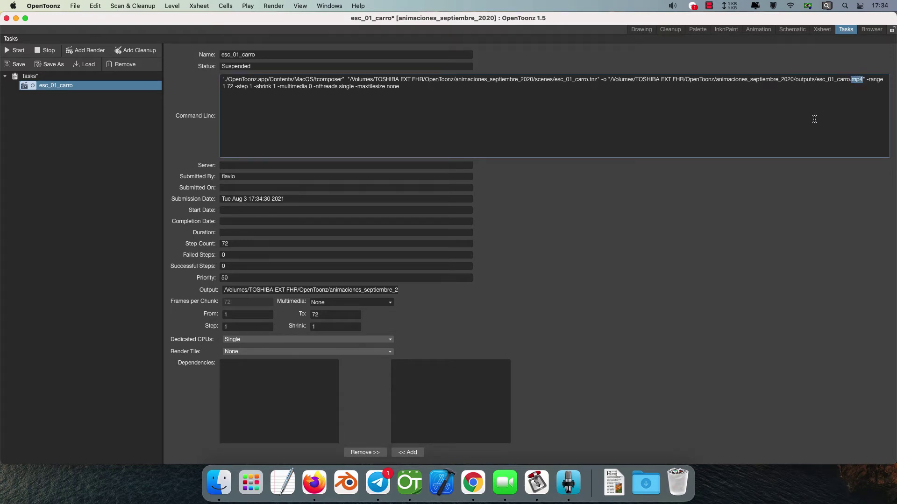
Step: Check the file and camera values in the output settings, and set the esc_01_carro task's Render Tile to Medium
{"action": "left_click", "coordinate": [273, 6]}
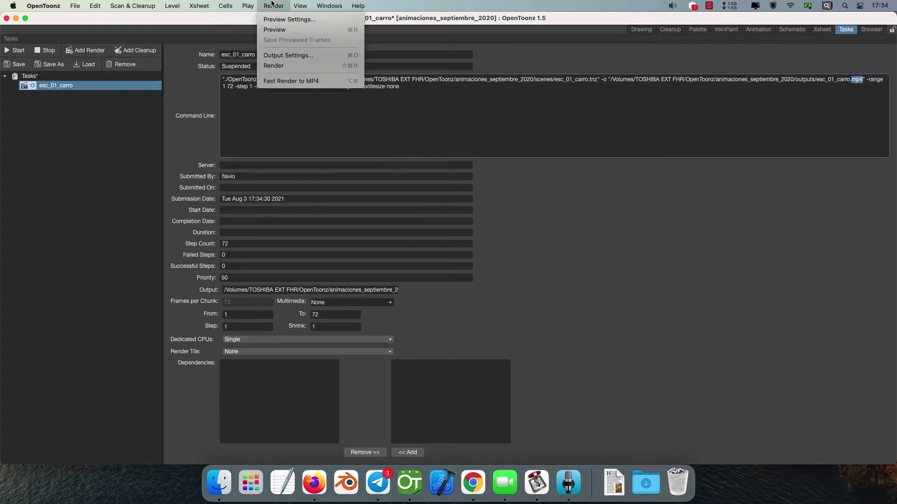
{"action": "left_click", "coordinate": [288, 55]}
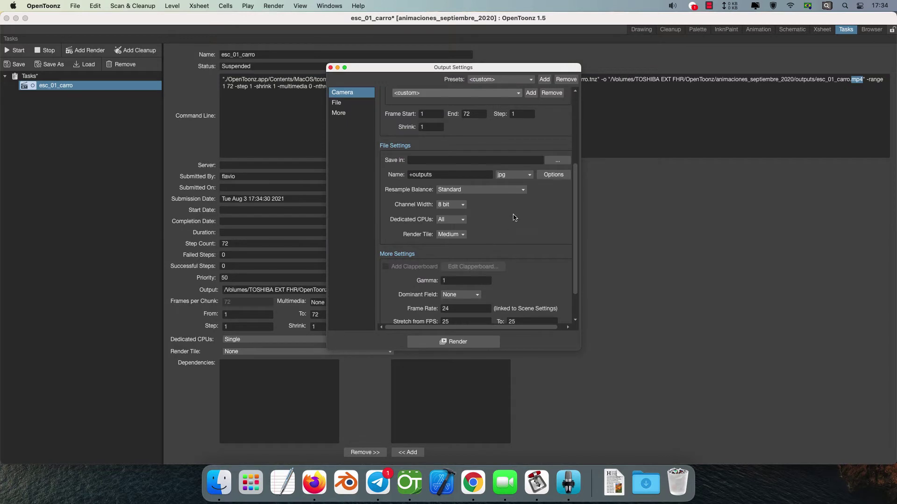
{"action": "scroll", "coordinate": [513, 217], "scroll_direction": "up", "scroll_amount": 2}
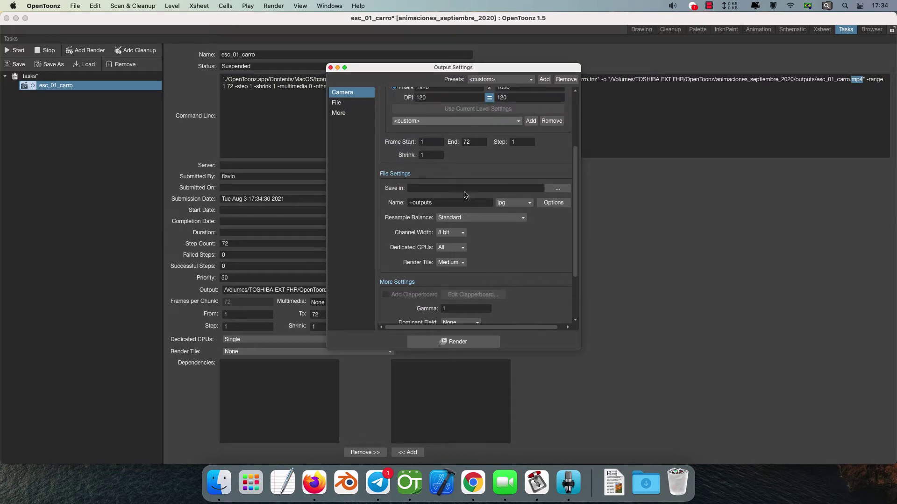
{"action": "scroll", "coordinate": [465, 195], "scroll_direction": "up", "scroll_amount": 4}
{"action": "left_click", "coordinate": [331, 68]}
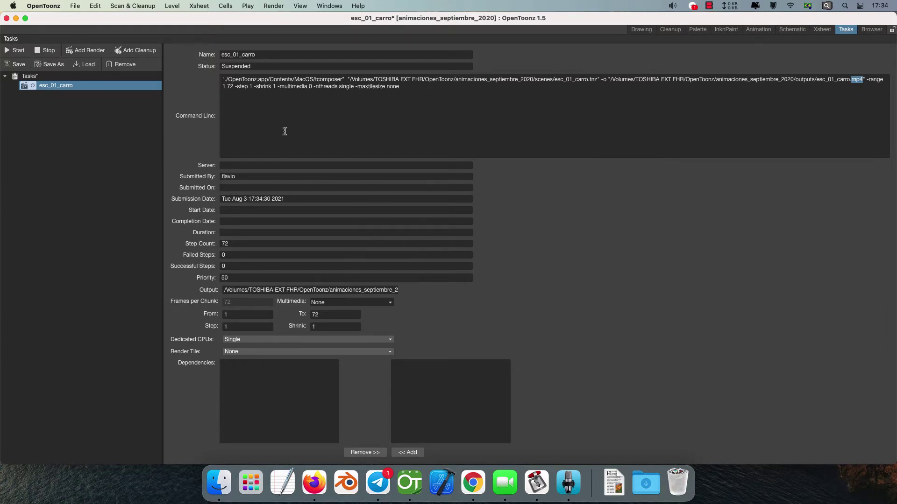
{"action": "left_click", "coordinate": [233, 352]}
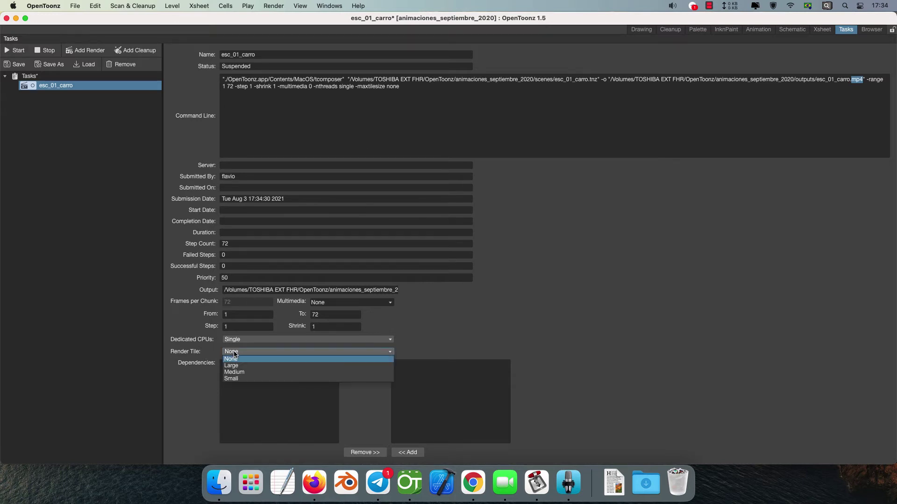
{"action": "left_click", "coordinate": [241, 375]}
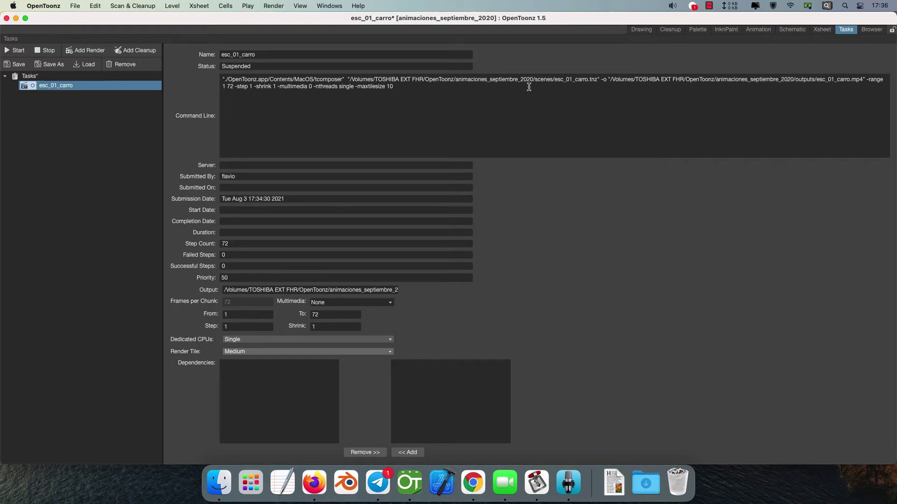
Step: Return to the Drawing room, and browse the OpenToonz en Español group history in Telegram back to the 21 July messages
{"action": "left_click", "coordinate": [649, 30]}
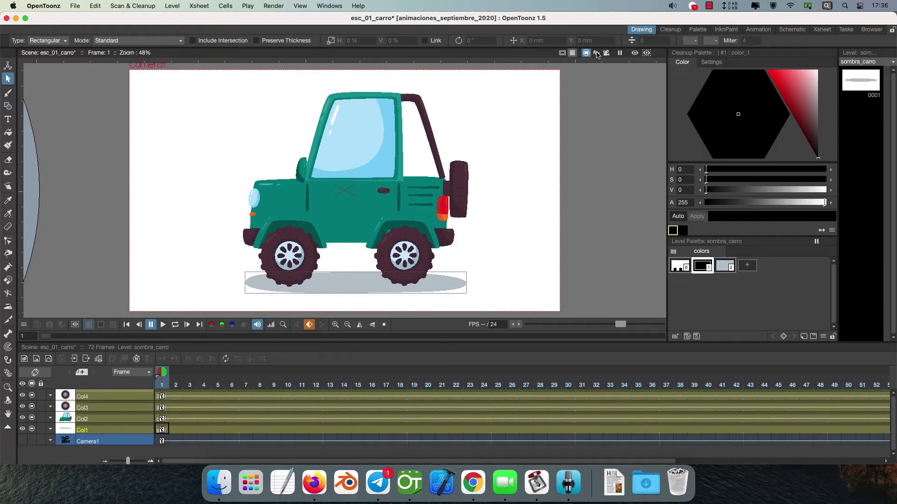
{"action": "left_click", "coordinate": [377, 483]}
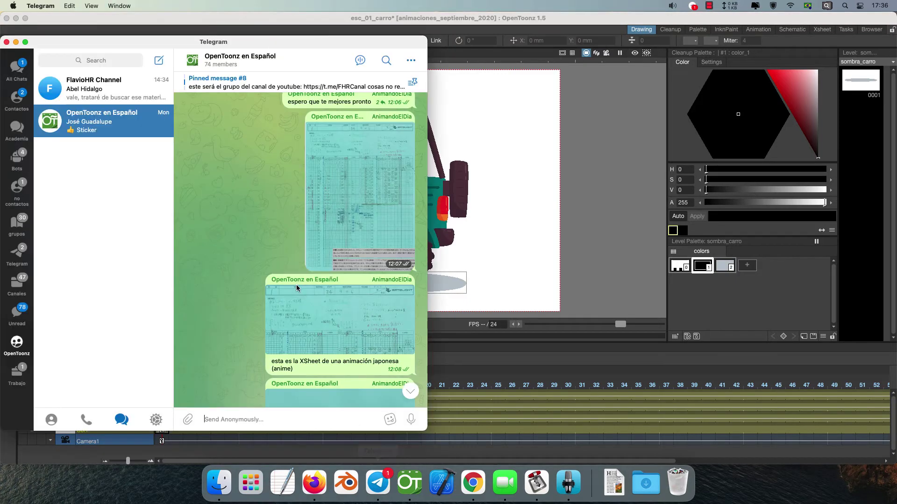
{"action": "scroll", "coordinate": [294, 186], "scroll_direction": "up", "scroll_amount": 15}
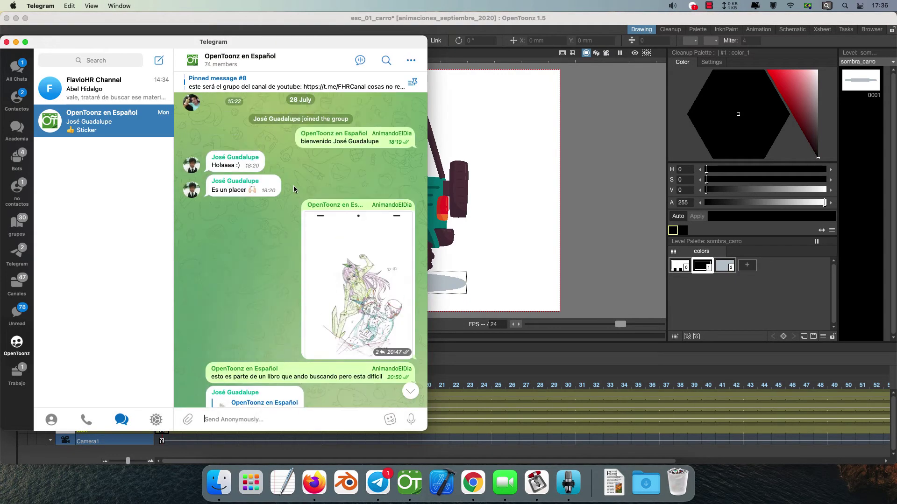
{"action": "scroll", "coordinate": [293, 186], "scroll_direction": "up", "scroll_amount": 20}
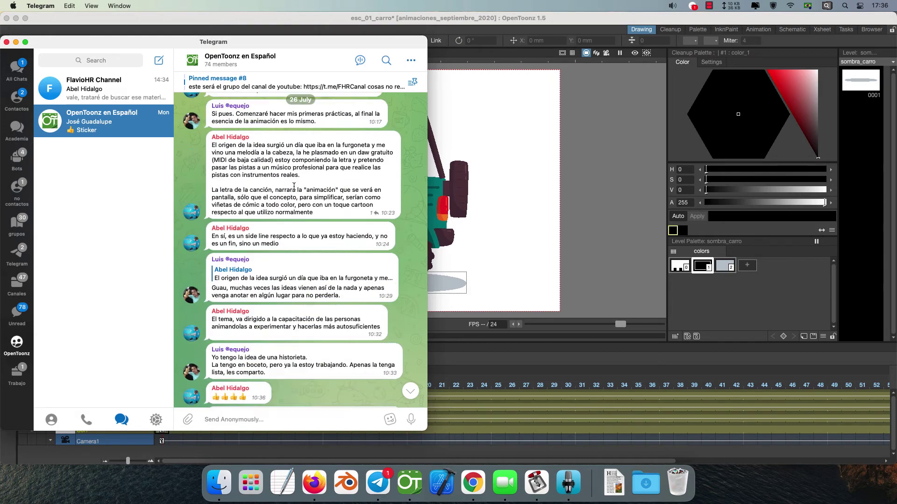
{"action": "scroll", "coordinate": [295, 189], "scroll_direction": "up", "scroll_amount": 20}
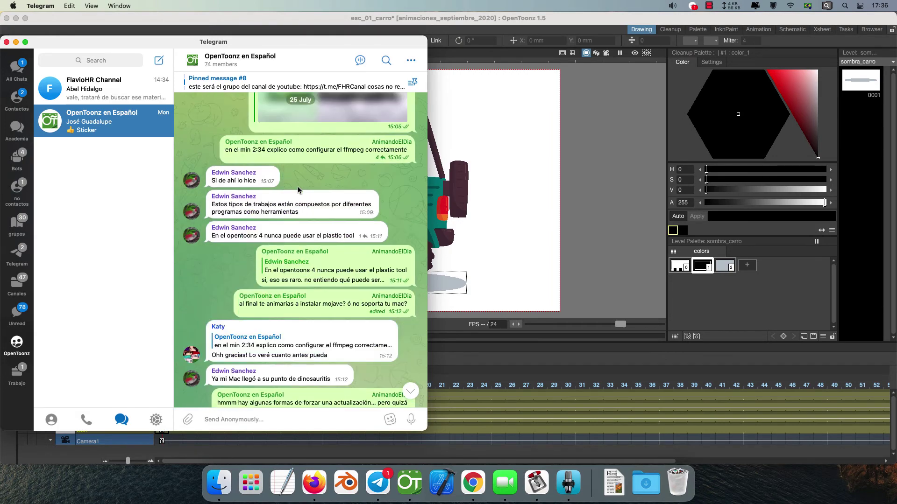
{"action": "scroll", "coordinate": [299, 187], "scroll_direction": "up", "scroll_amount": 20}
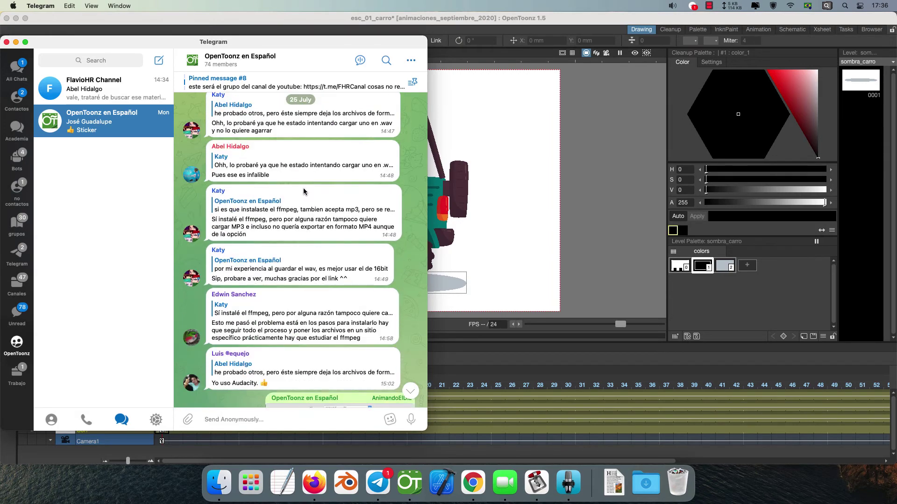
{"action": "scroll", "coordinate": [303, 191], "scroll_direction": "up", "scroll_amount": 20}
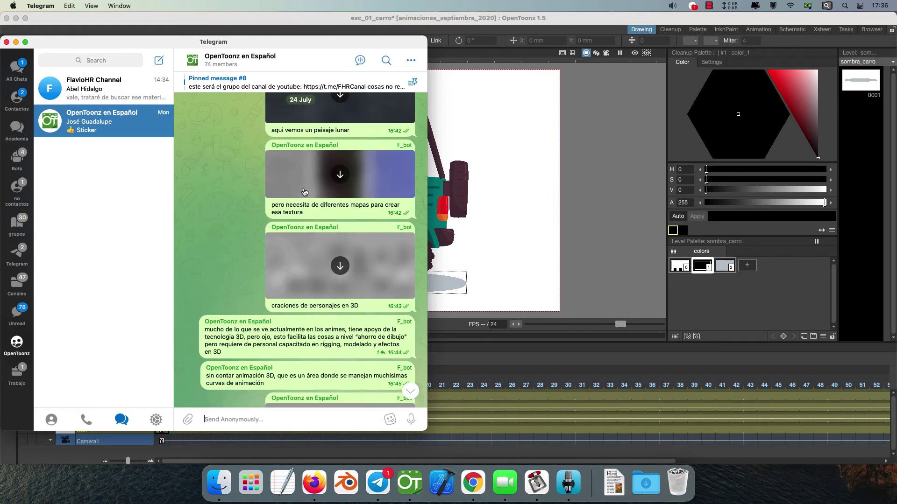
{"action": "scroll", "coordinate": [303, 191], "scroll_direction": "up", "scroll_amount": 20}
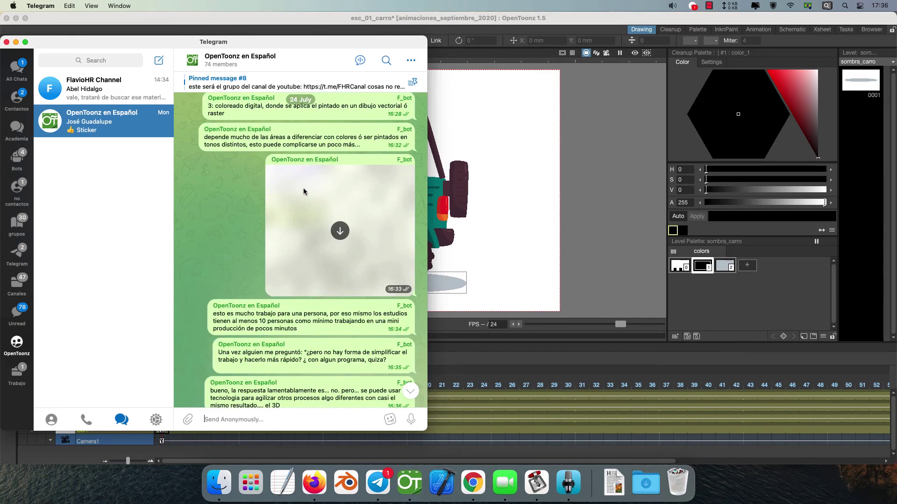
{"action": "scroll", "coordinate": [303, 191], "scroll_direction": "up", "scroll_amount": 20}
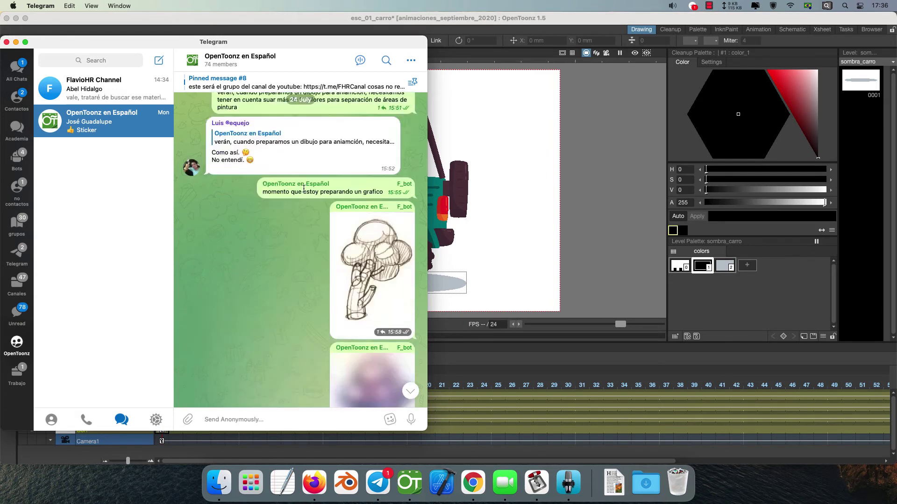
{"action": "scroll", "coordinate": [303, 191], "scroll_direction": "up", "scroll_amount": 20}
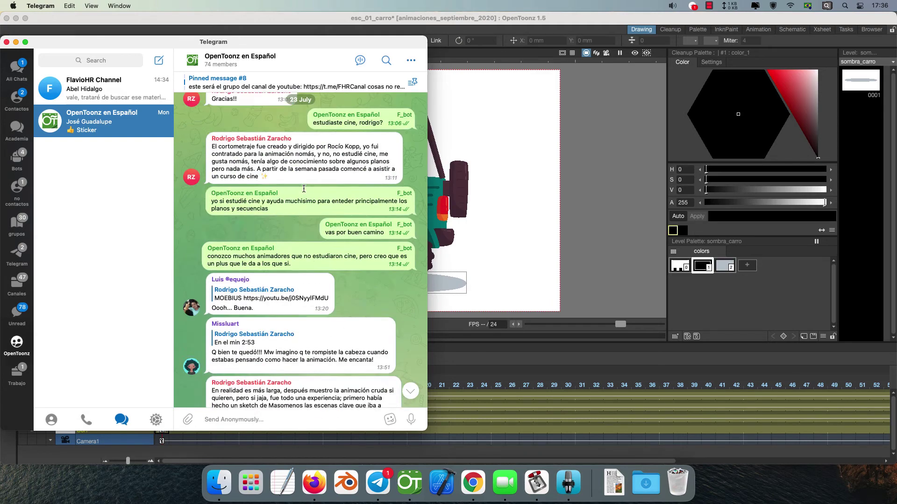
{"action": "scroll", "coordinate": [303, 191], "scroll_direction": "up", "scroll_amount": 20}
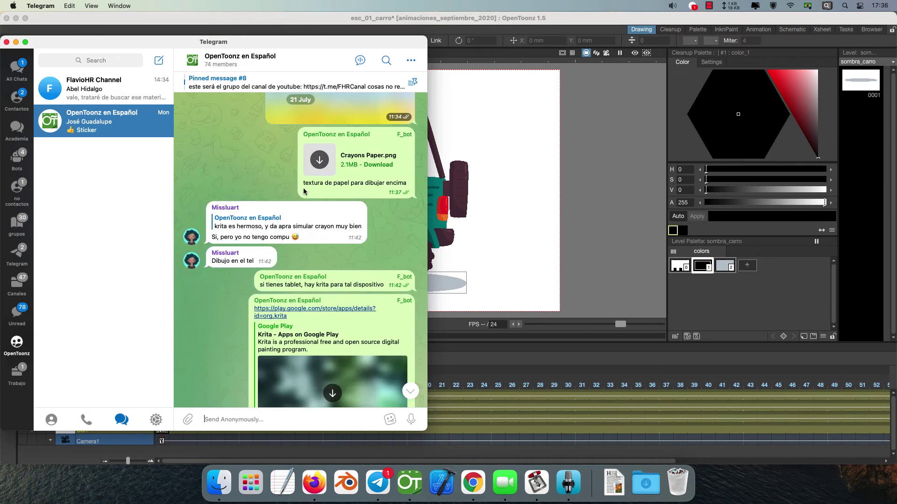
{"action": "scroll", "coordinate": [304, 191], "scroll_direction": "up", "scroll_amount": 20}
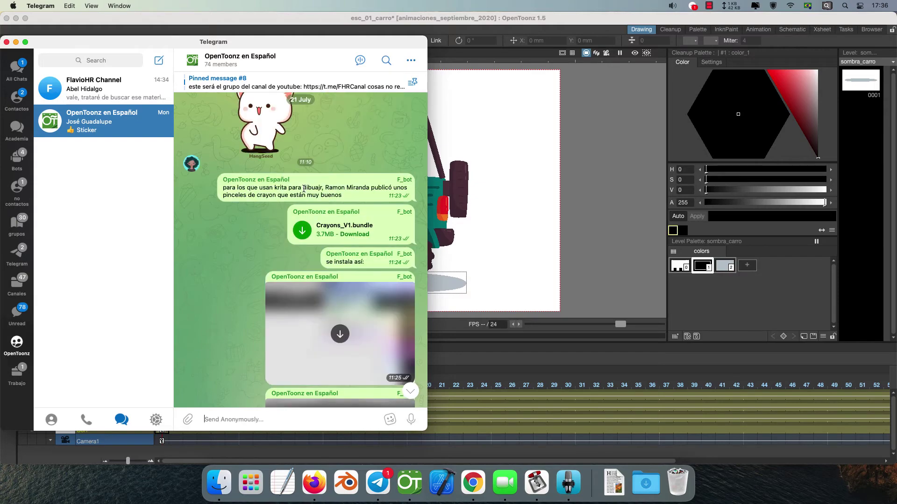
{"action": "scroll", "coordinate": [304, 191], "scroll_direction": "up", "scroll_amount": 20}
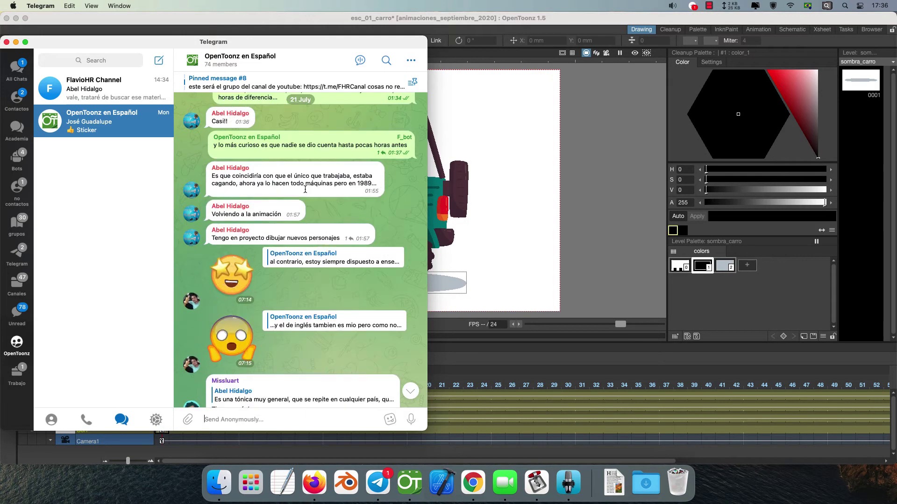
{"action": "scroll", "coordinate": [304, 187], "scroll_direction": "up", "scroll_amount": 10}
Step: Browse the group messages forward to 24 July and view the shared animation curve editor image at full size
{"action": "scroll", "coordinate": [280, 191], "scroll_direction": "down", "scroll_amount": 20}
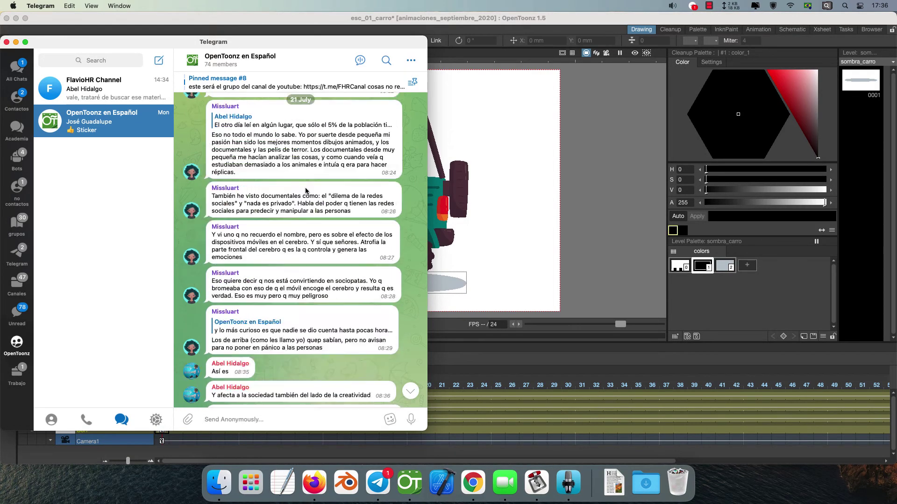
{"action": "scroll", "coordinate": [272, 193], "scroll_direction": "down", "scroll_amount": 20}
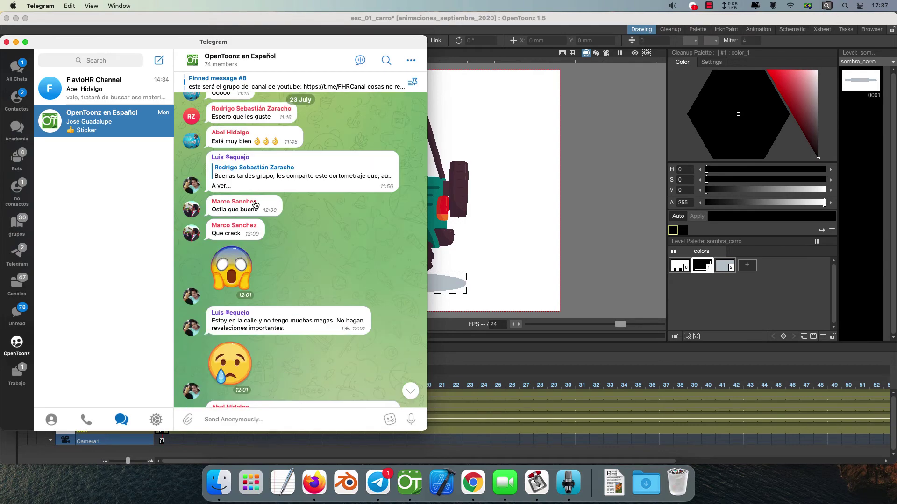
{"action": "scroll", "coordinate": [257, 196], "scroll_direction": "down", "scroll_amount": 20}
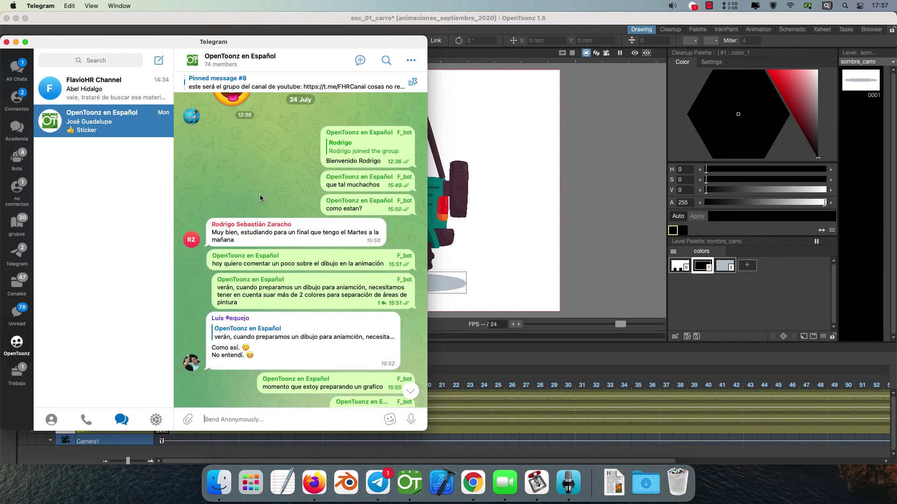
{"action": "scroll", "coordinate": [263, 194], "scroll_direction": "down", "scroll_amount": 20}
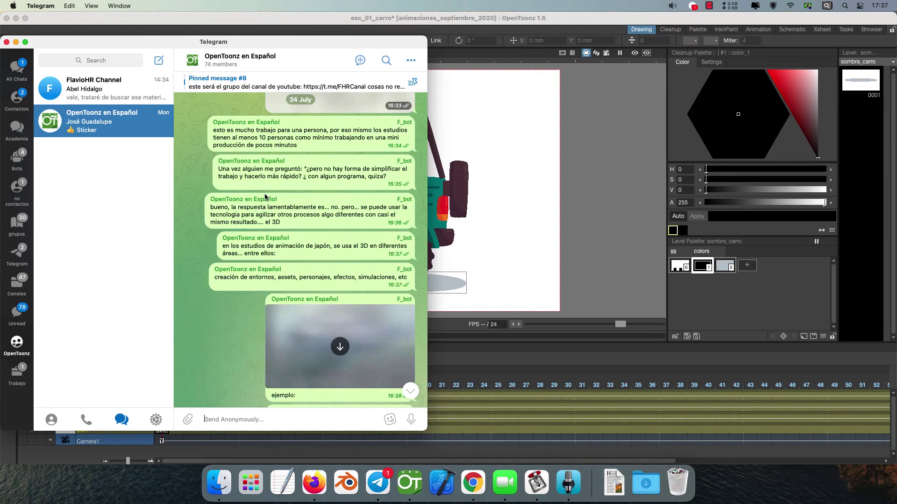
{"action": "scroll", "coordinate": [266, 192], "scroll_direction": "down", "scroll_amount": 20}
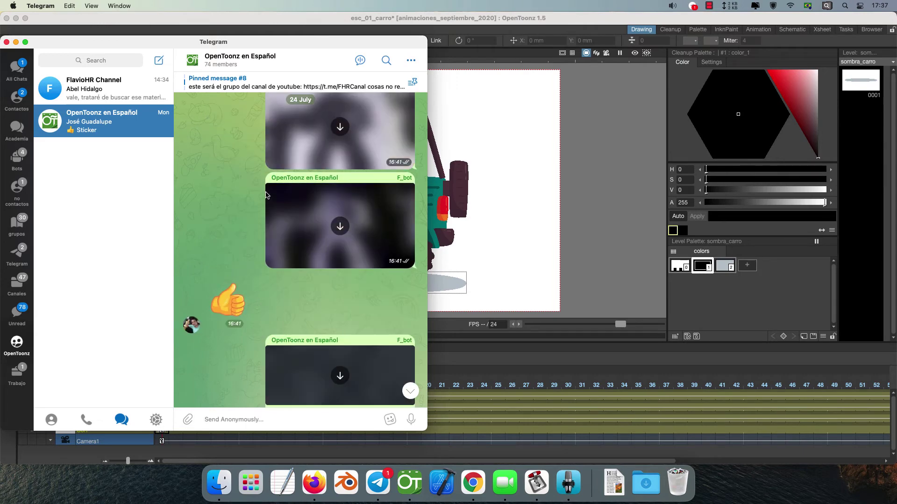
{"action": "scroll", "coordinate": [265, 193], "scroll_direction": "down", "scroll_amount": 15}
{"action": "scroll", "coordinate": [267, 196], "scroll_direction": "up", "scroll_amount": 8}
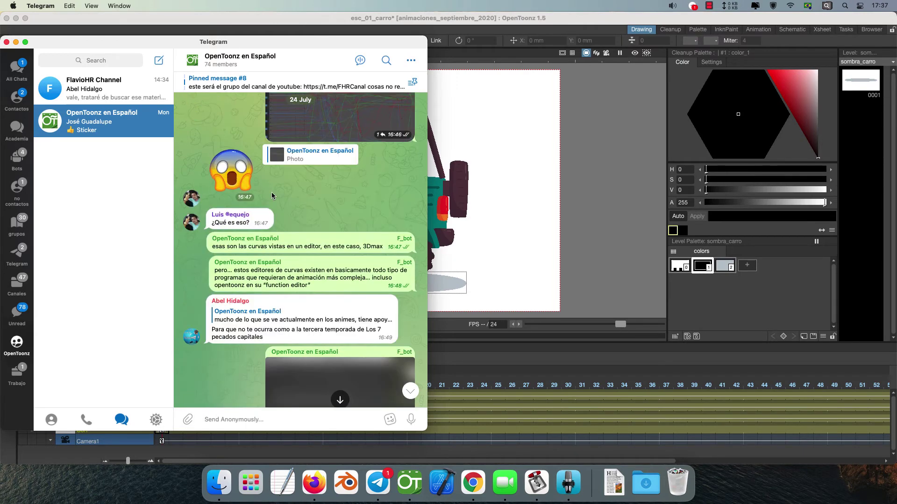
{"action": "left_click", "coordinate": [322, 198]}
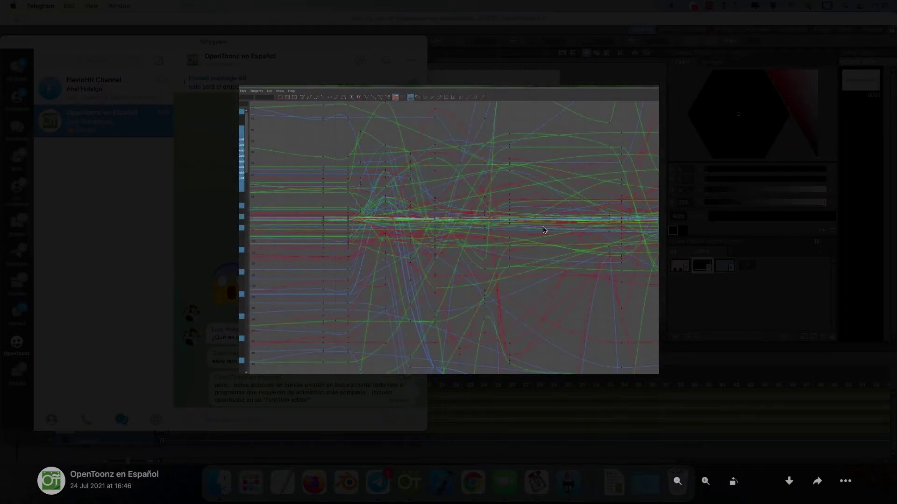
{"action": "left_click", "coordinate": [367, 192]}
Step: Find the 25 July messages about WAV audio and view the shared image of encoding formats enlarged
{"action": "scroll", "coordinate": [306, 196], "scroll_direction": "down", "scroll_amount": 15}
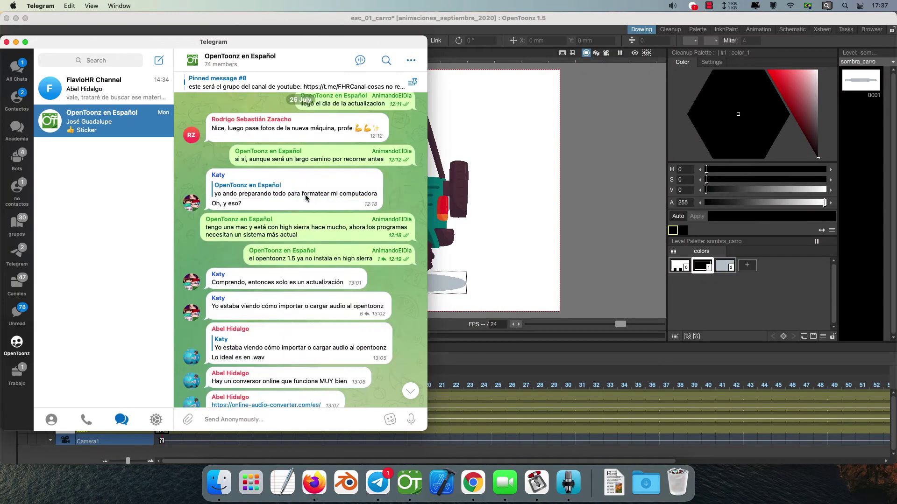
{"action": "scroll", "coordinate": [306, 196], "scroll_direction": "down", "scroll_amount": 10}
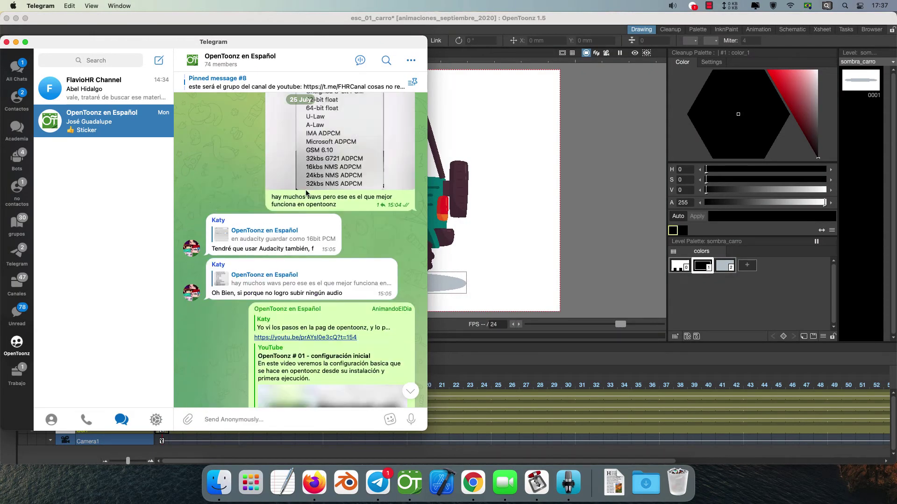
{"action": "left_click", "coordinate": [364, 230]}
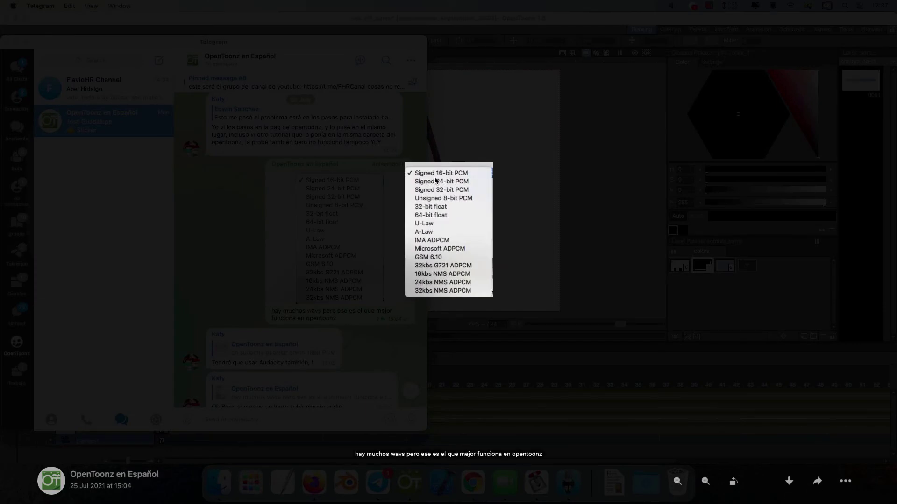
{"action": "left_click", "coordinate": [337, 183]}
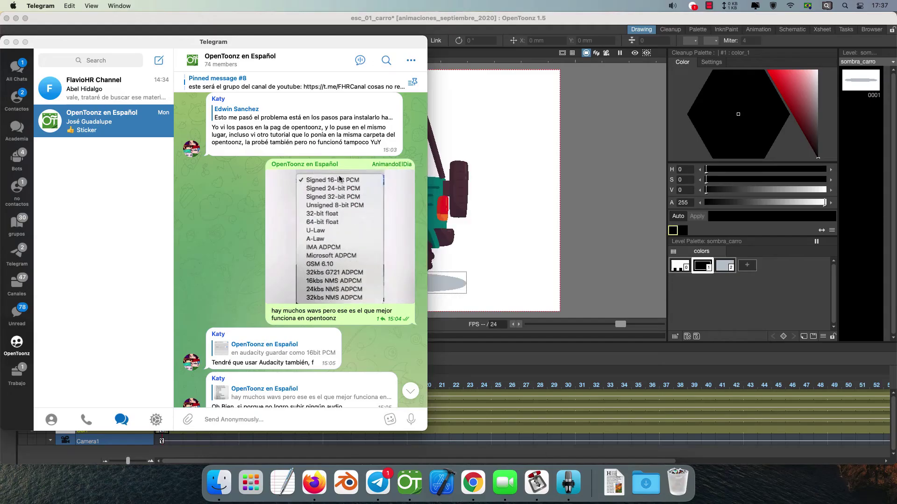
Step: Browse the group messages forward to 29 July and open the shared full-page Japanese anime XSheet image
{"action": "scroll", "coordinate": [321, 219], "scroll_direction": "up", "scroll_amount": 10}
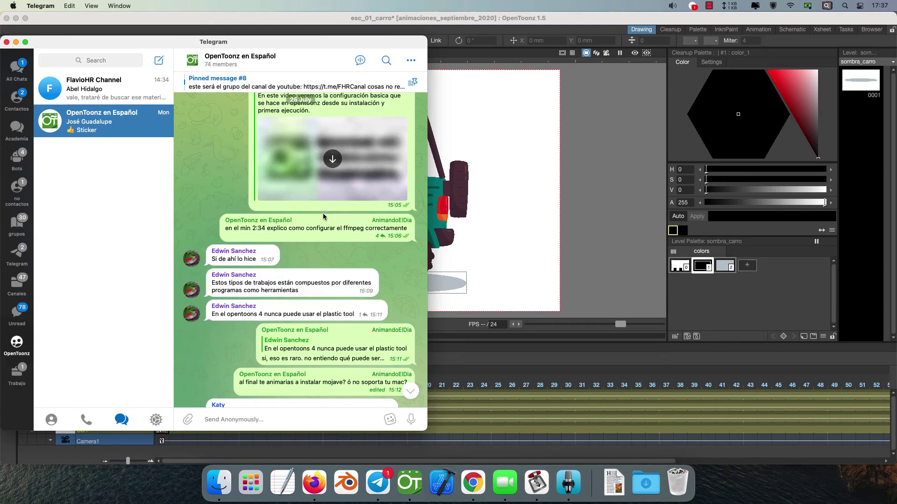
{"action": "scroll", "coordinate": [324, 213], "scroll_direction": "down", "scroll_amount": 15}
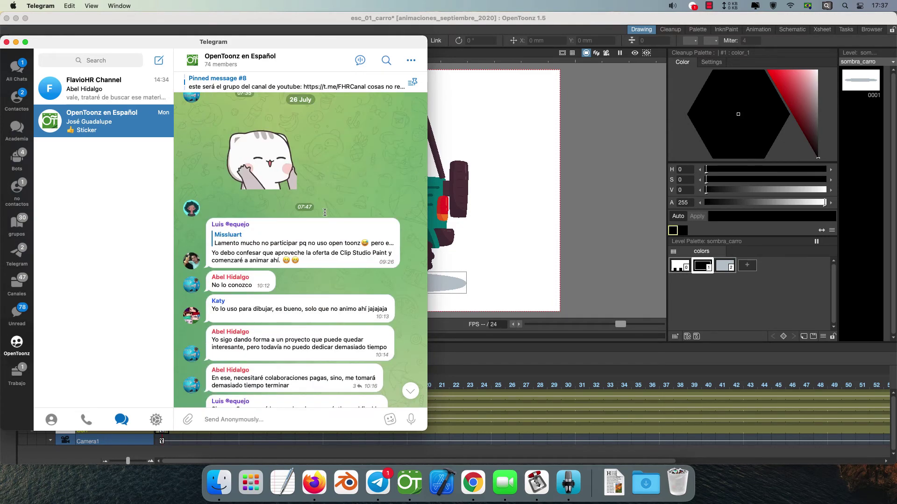
{"action": "scroll", "coordinate": [325, 211], "scroll_direction": "down", "scroll_amount": 20}
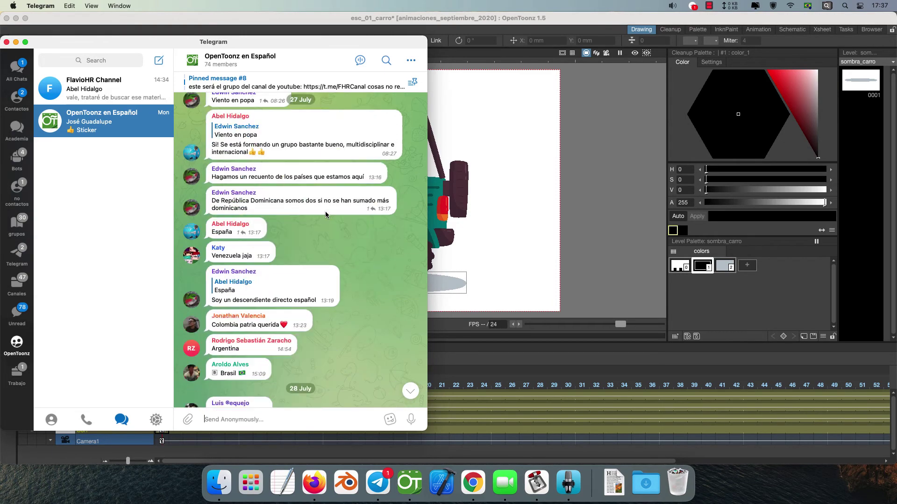
{"action": "scroll", "coordinate": [325, 212], "scroll_direction": "down", "scroll_amount": 20}
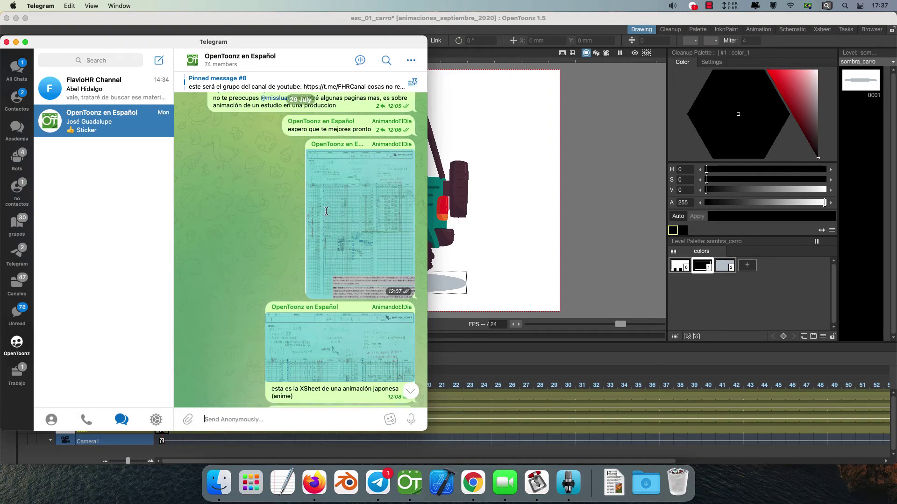
{"action": "scroll", "coordinate": [326, 215], "scroll_direction": "up", "scroll_amount": 5}
{"action": "left_click", "coordinate": [358, 204]}
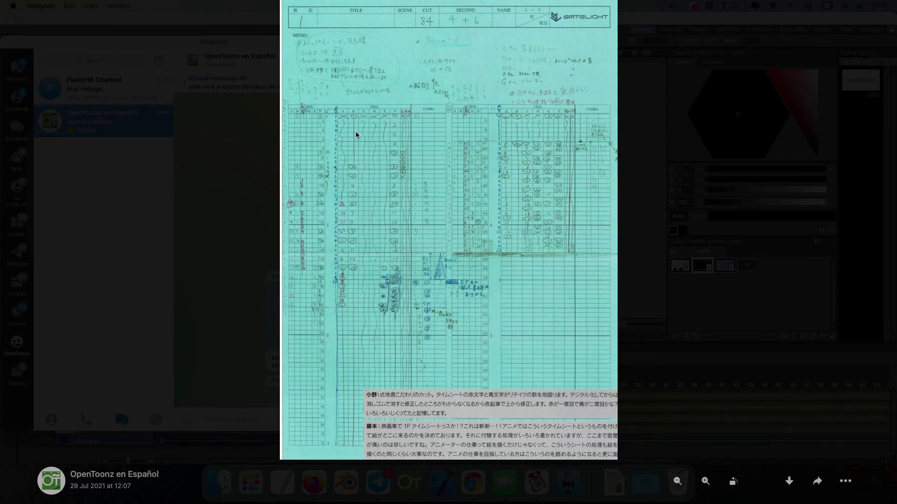
Step: Close the XSheet image and browse the group messages forward to the bicycle animation posts of 30 July
{"action": "left_click", "coordinate": [229, 162]}
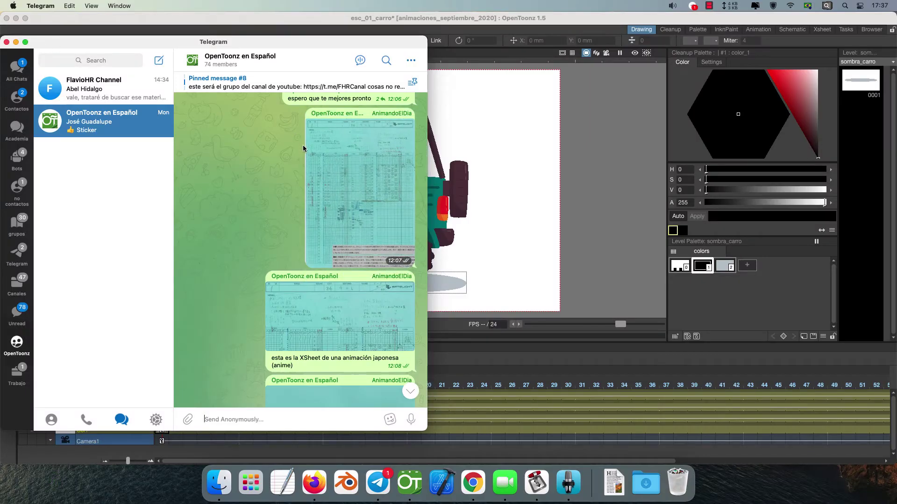
{"action": "scroll", "coordinate": [304, 148], "scroll_direction": "down", "scroll_amount": 20}
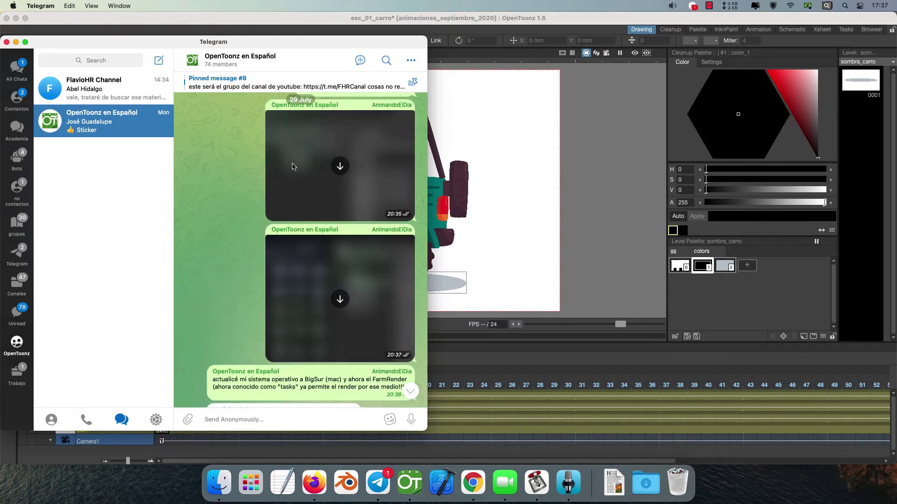
{"action": "scroll", "coordinate": [293, 167], "scroll_direction": "down", "scroll_amount": 15}
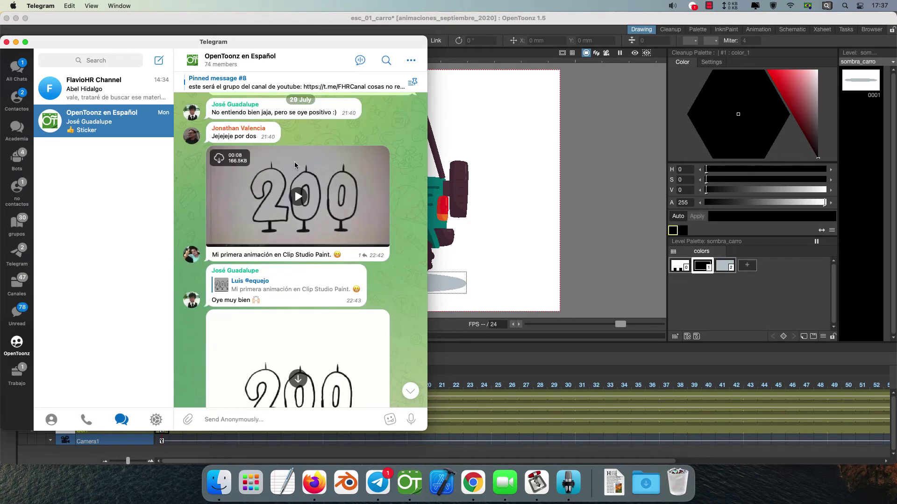
{"action": "scroll", "coordinate": [294, 165], "scroll_direction": "down", "scroll_amount": 15}
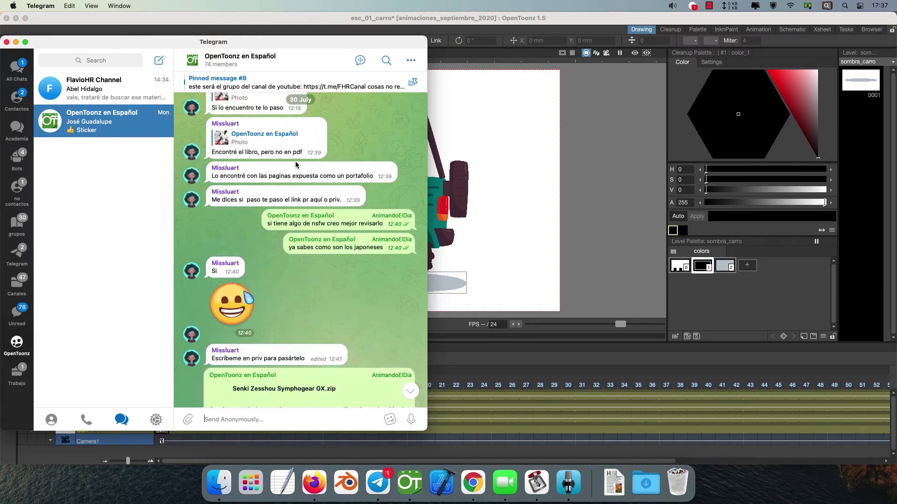
{"action": "scroll", "coordinate": [295, 165], "scroll_direction": "down", "scroll_amount": 15}
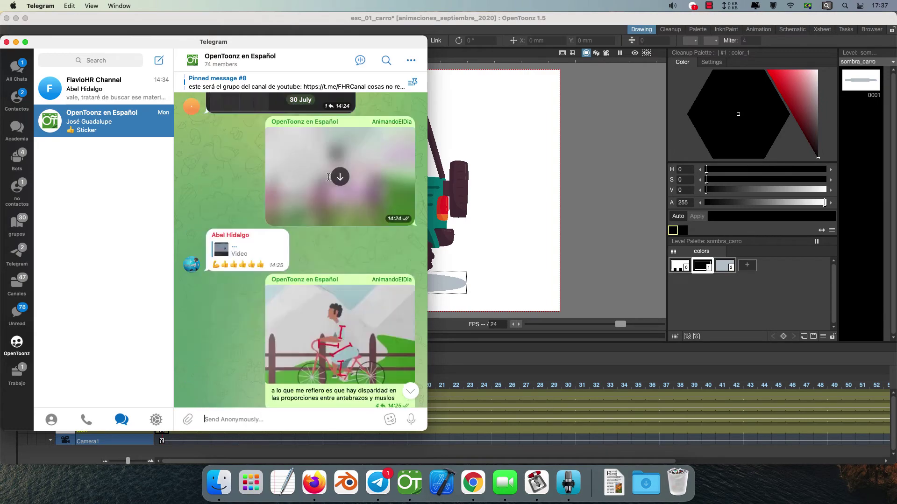
Step: Browse back to the 29 July messages, view the full-page anime XSheet image again, and close it
{"action": "scroll", "coordinate": [329, 177], "scroll_direction": "up", "scroll_amount": 10}
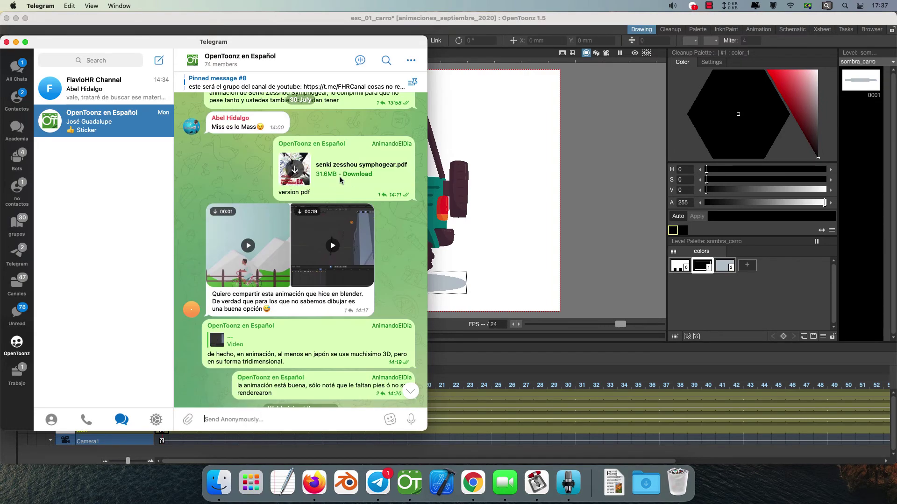
{"action": "scroll", "coordinate": [340, 180], "scroll_direction": "up", "scroll_amount": 15}
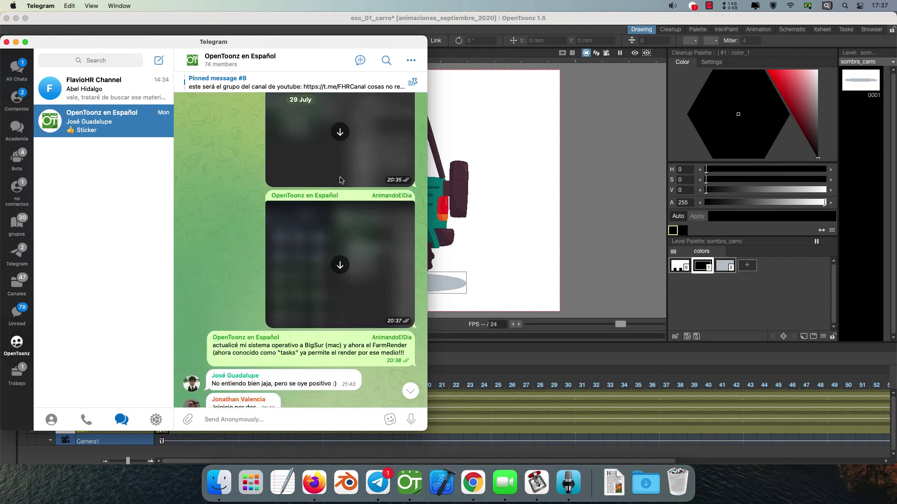
{"action": "scroll", "coordinate": [340, 180], "scroll_direction": "up", "scroll_amount": 15}
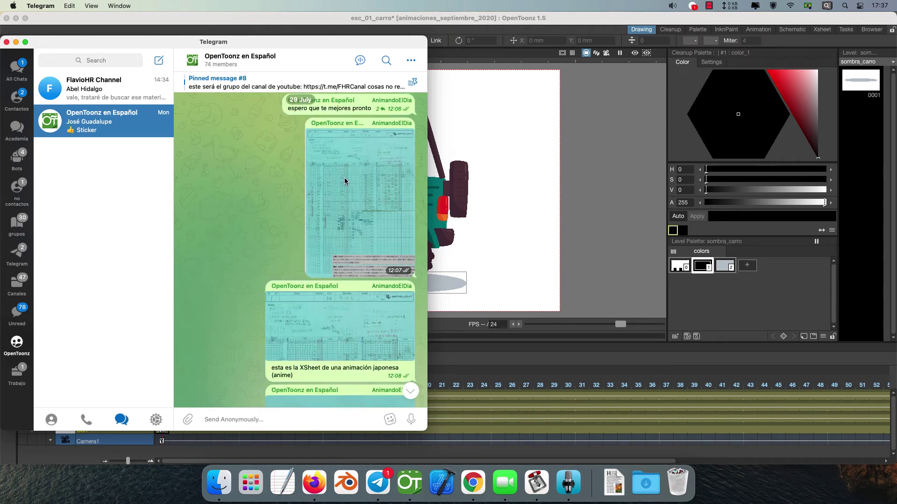
{"action": "left_click", "coordinate": [363, 193]}
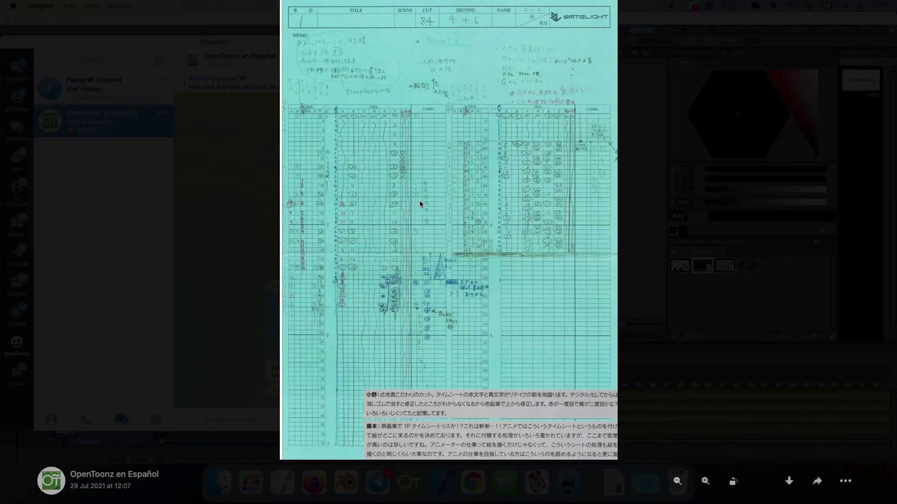
{"action": "key", "text": "Escape"}
Step: Switch to OpenToonz and examine the scene's export options, including Exchange Digital Time Sheet (XDTS)
{"action": "left_click", "coordinate": [595, 196]}
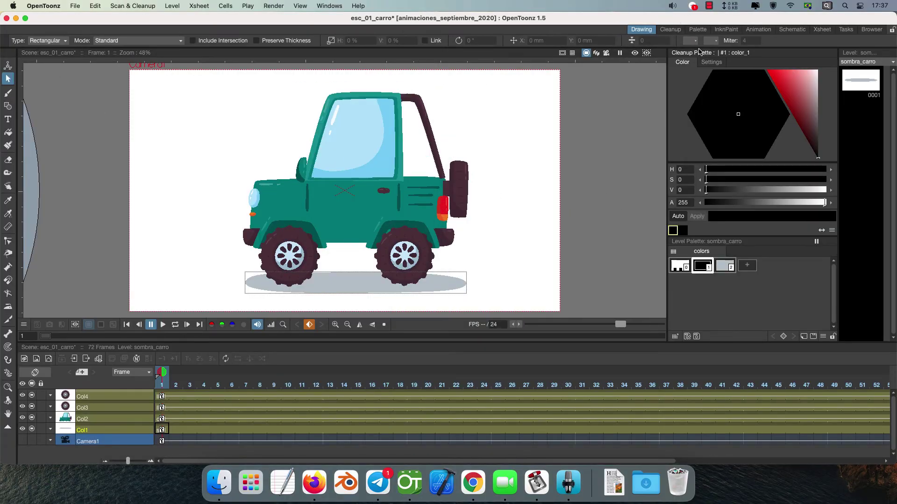
{"action": "left_click", "coordinate": [76, 7]}
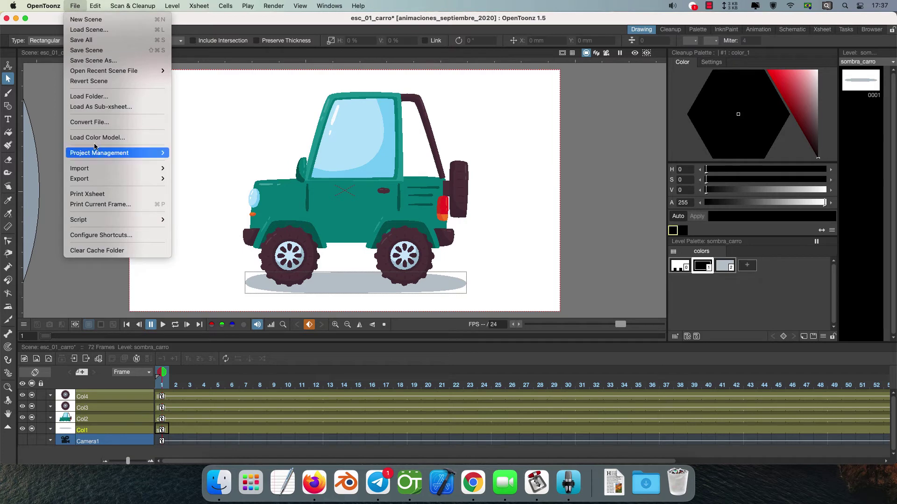
{"action": "mouse_move", "coordinate": [112, 181]}
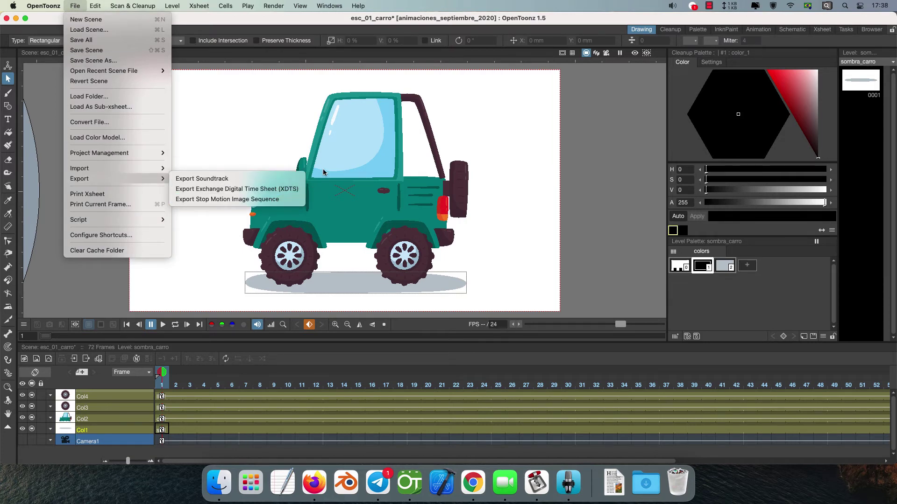
{"action": "left_click", "coordinate": [630, 151]}
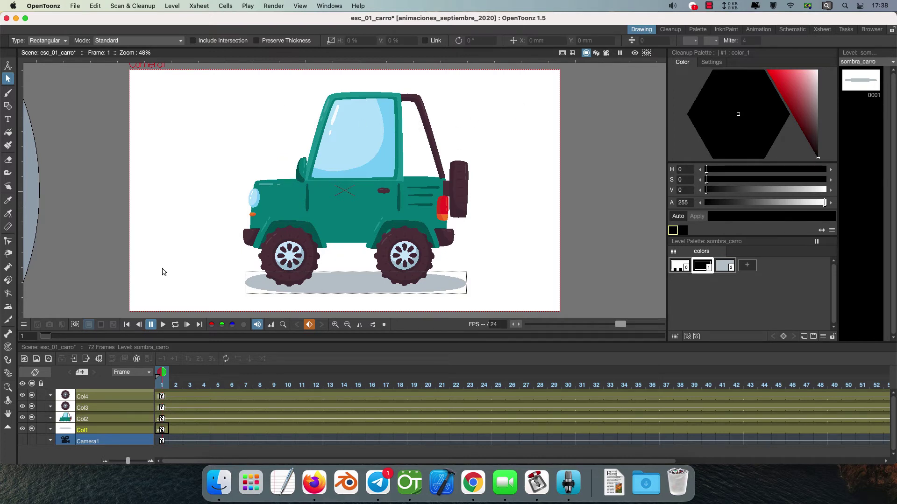
Step: Play the car animation and stop it at frame 27 to view the camera frame together with the surrounding artwork
{"action": "left_click", "coordinate": [163, 325]}
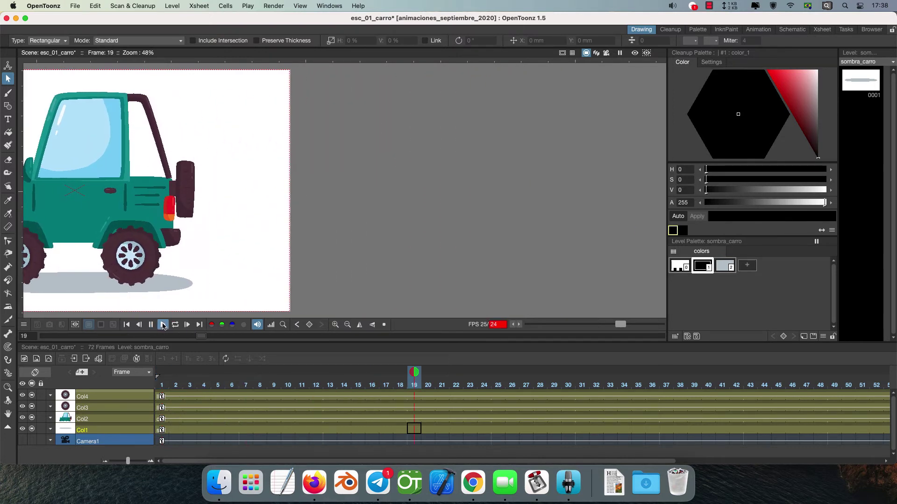
{"action": "left_click", "coordinate": [150, 324]}
{"action": "scroll", "coordinate": [216, 214], "scroll_direction": "down", "scroll_amount": 3}
{"action": "scroll", "coordinate": [392, 207], "scroll_direction": "up", "scroll_amount": 1}
{"action": "scroll", "coordinate": [392, 208], "scroll_direction": "left", "scroll_amount": 10}
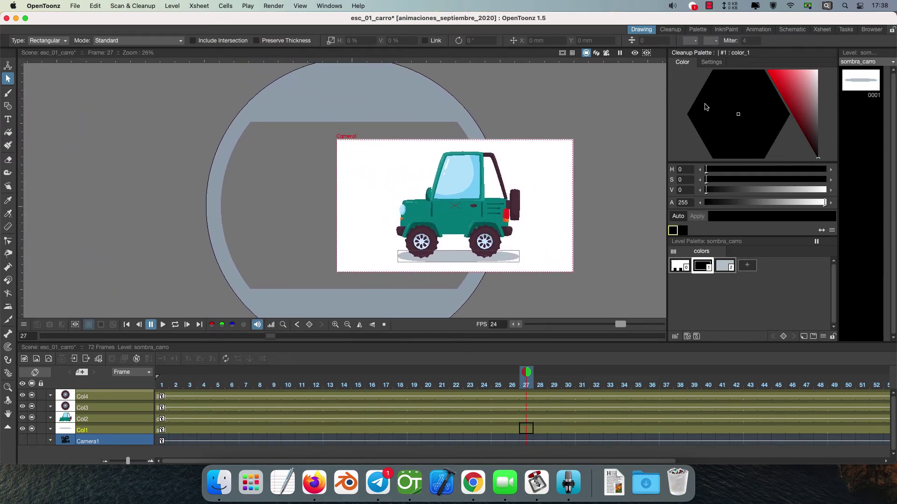
Step: Look through the Tasks, Xsheet and Schematic rooms and return to the Drawing room
{"action": "left_click", "coordinate": [846, 30]}
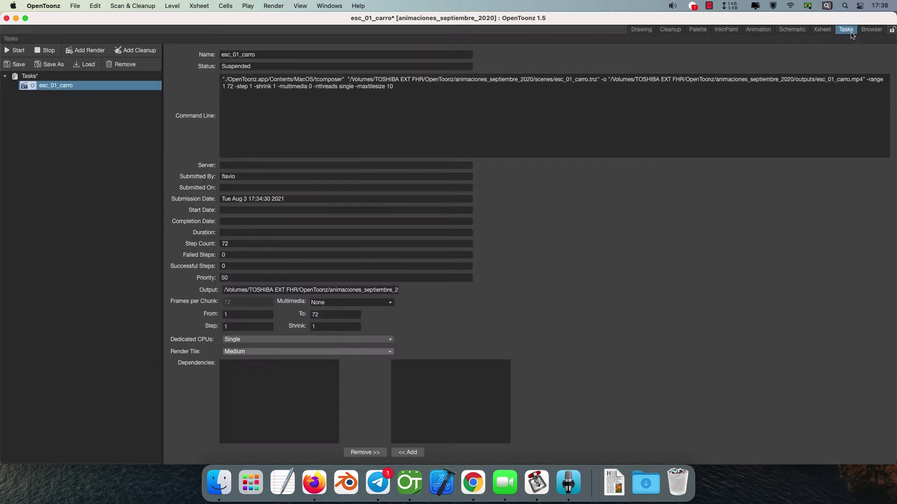
{"action": "left_click", "coordinate": [818, 31]}
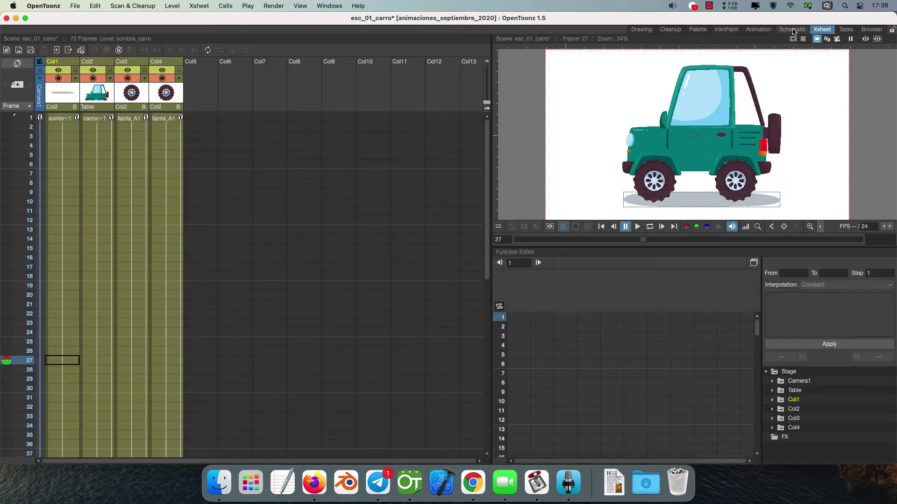
{"action": "left_click", "coordinate": [792, 30]}
{"action": "left_click", "coordinate": [650, 30]}
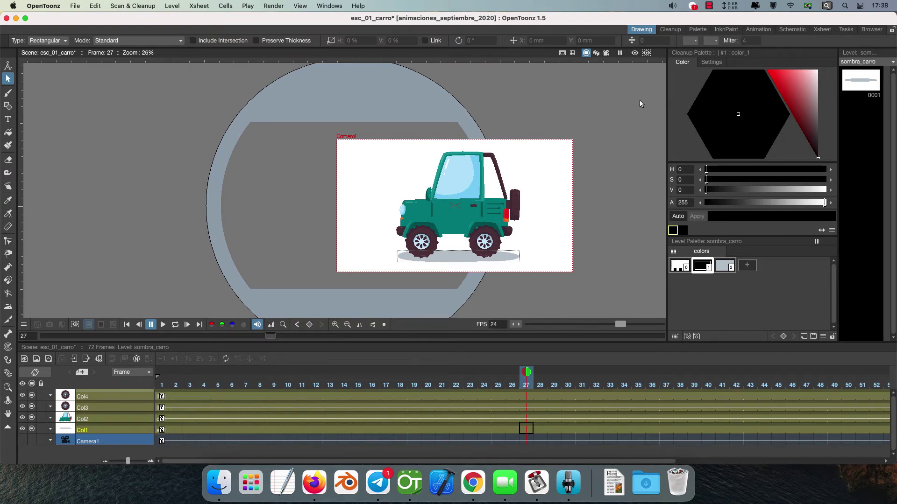
Step: Switch to the Animation room and try zooming the Xsheet's frame rows out to six-frame intervals and back to full size
{"action": "left_click", "coordinate": [747, 29]}
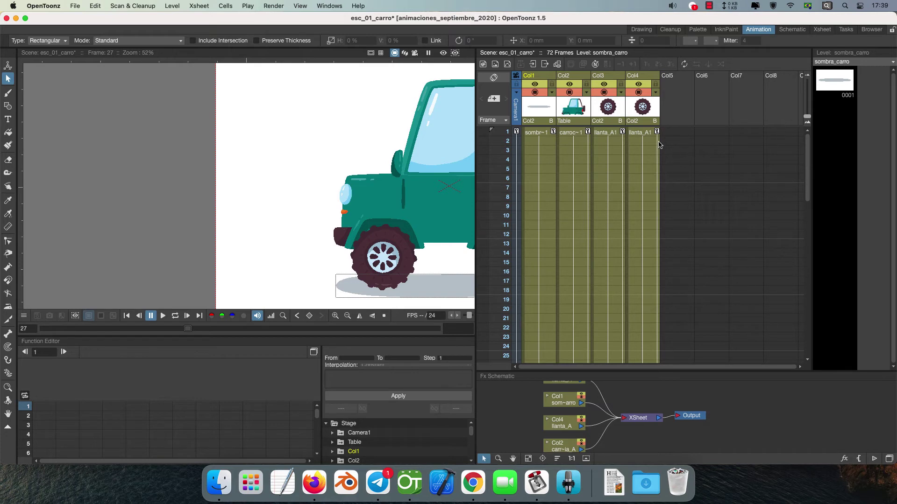
{"action": "mouse_move", "coordinate": [807, 119]}
{"action": "left_mouse_down"}
{"action": "mouse_move", "coordinate": [817, 149]}
{"action": "mouse_move", "coordinate": [814, 129]}
{"action": "left_mouse_up"}
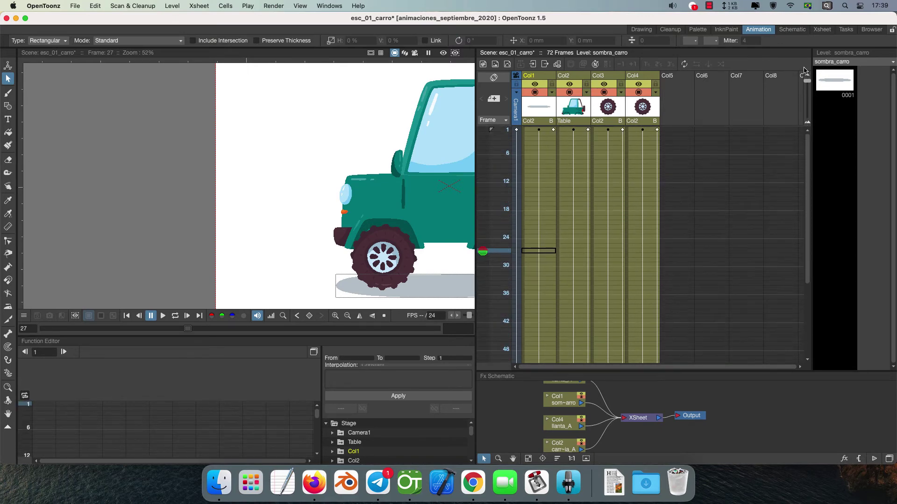
{"action": "left_click", "coordinate": [807, 91]}
{"action": "left_click_drag", "start_coordinate": [806, 91], "coordinate": [809, 82]}
{"action": "left_click_drag", "start_coordinate": [808, 84], "coordinate": [806, 116]}
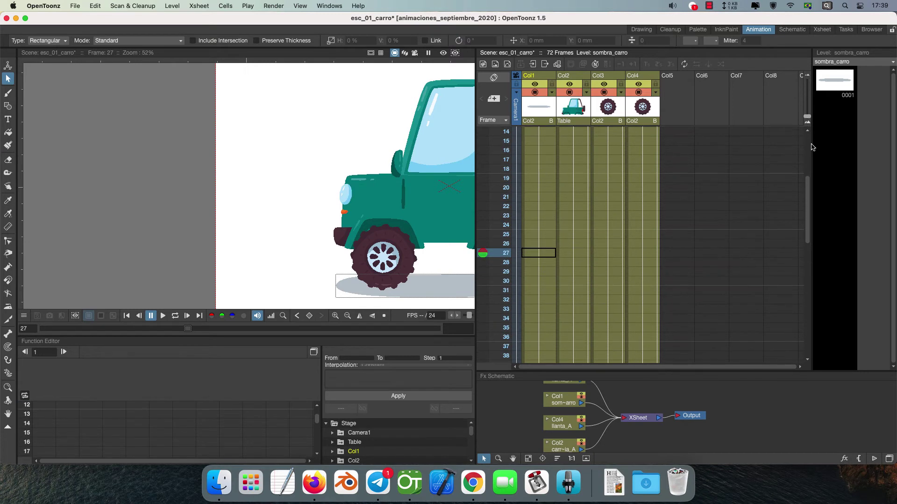
Step: Check the car body column at several frames in the Xsheet, ending on frame 18, with the whole camera frame in the viewer
{"action": "left_click", "coordinate": [570, 180]}
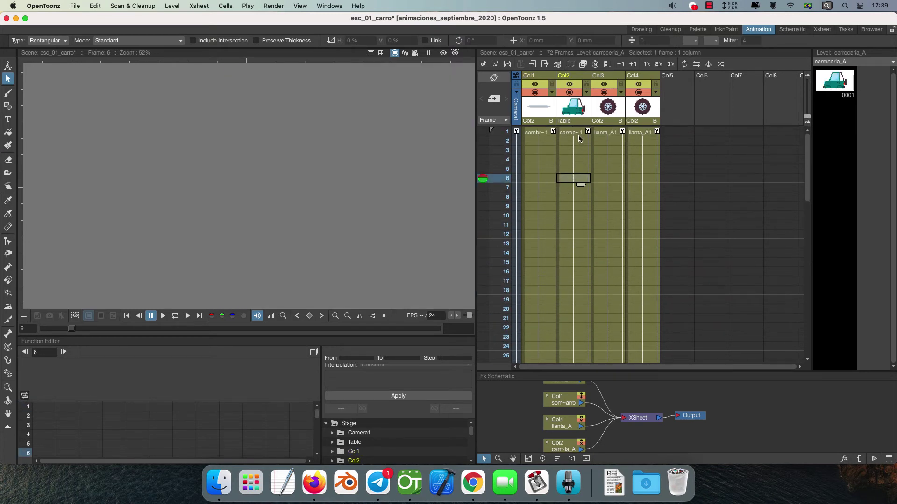
{"action": "left_click", "coordinate": [581, 141]}
{"action": "left_click", "coordinate": [570, 169]}
{"action": "scroll", "coordinate": [333, 191], "scroll_direction": "down", "scroll_amount": 5}
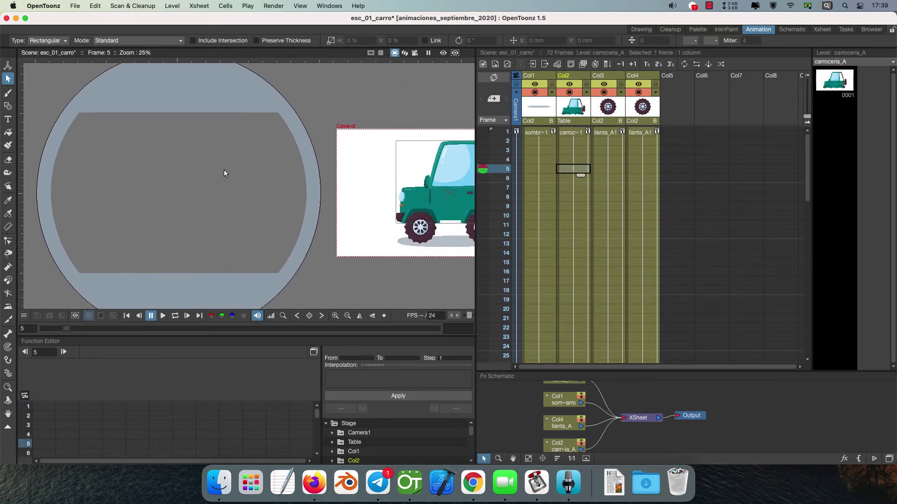
{"action": "left_click", "coordinate": [579, 197]}
{"action": "left_click", "coordinate": [572, 262]}
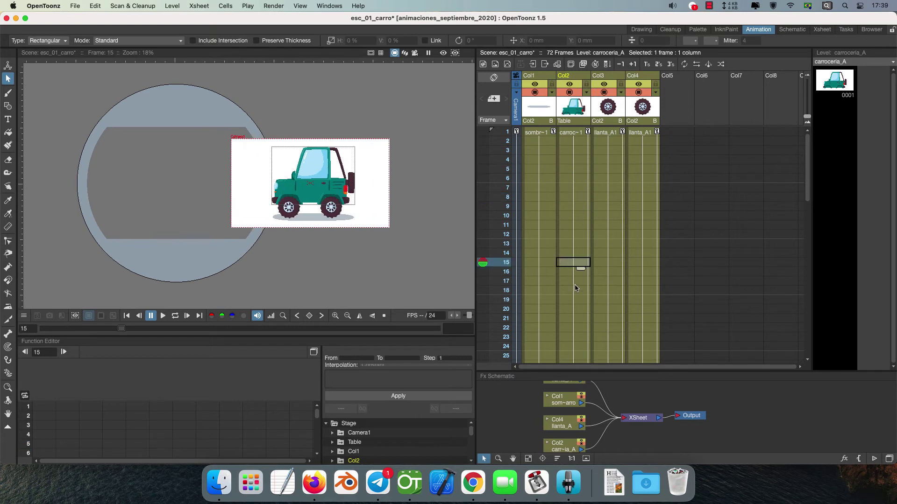
{"action": "left_click", "coordinate": [577, 290]}
{"action": "scroll", "coordinate": [579, 280], "scroll_direction": "down", "scroll_amount": 6}
{"action": "scroll", "coordinate": [579, 280], "scroll_direction": "up", "scroll_amount": 6}
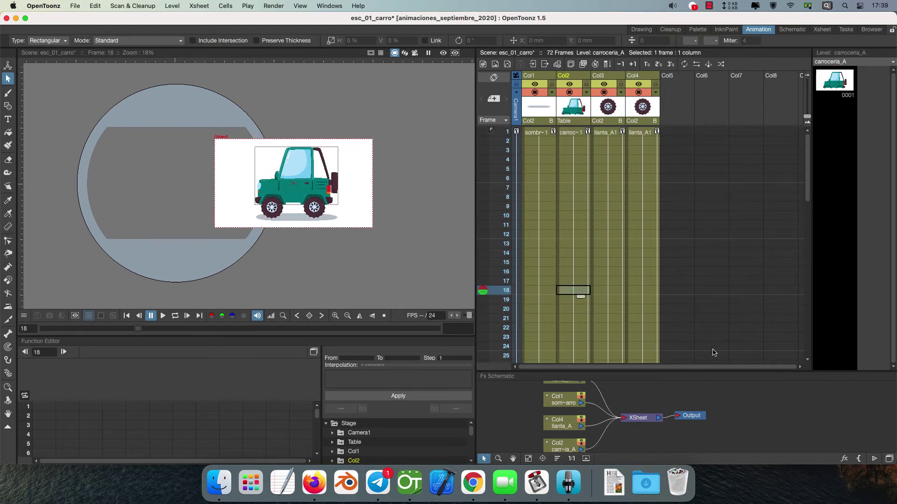
Step: Open a separate floating Xsheet, enlarge it to nearly full screen height, look through its frames, and close it
{"action": "left_click_drag", "start_coordinate": [723, 372], "coordinate": [725, 441]}
{"action": "left_click", "coordinate": [328, 6]}
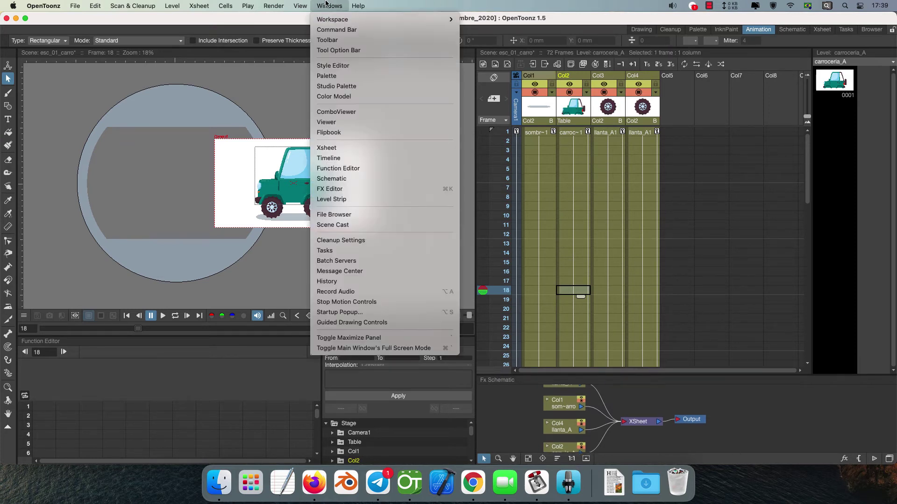
{"action": "left_click", "coordinate": [349, 147]}
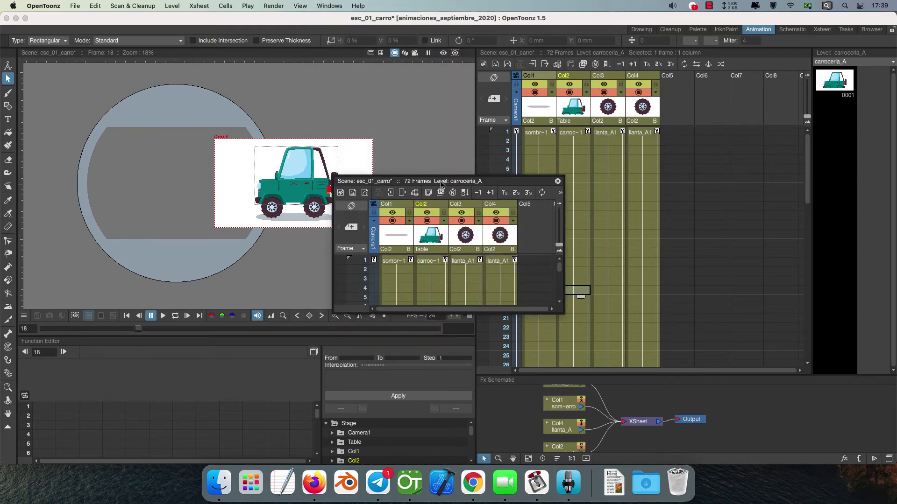
{"action": "left_click_drag", "start_coordinate": [441, 184], "coordinate": [458, 327]}
{"action": "left_click_drag", "start_coordinate": [559, 323], "coordinate": [540, 14]}
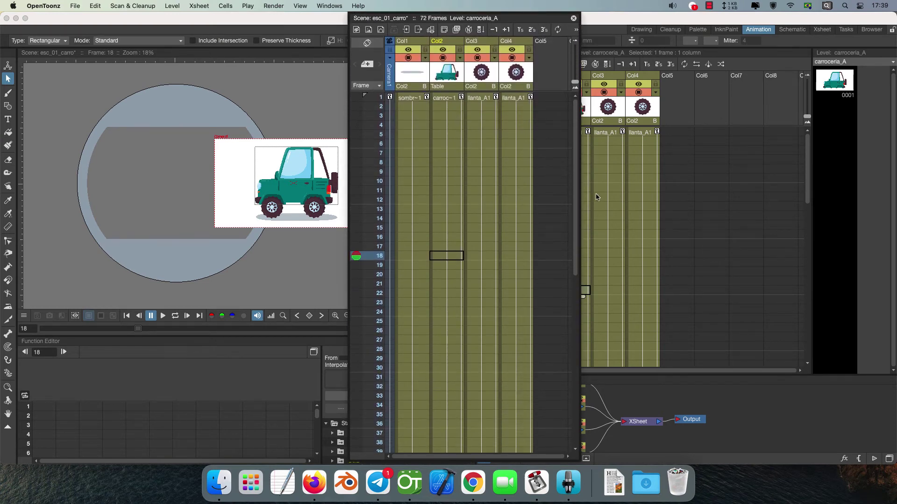
{"action": "left_click_drag", "start_coordinate": [579, 195], "coordinate": [695, 196]}
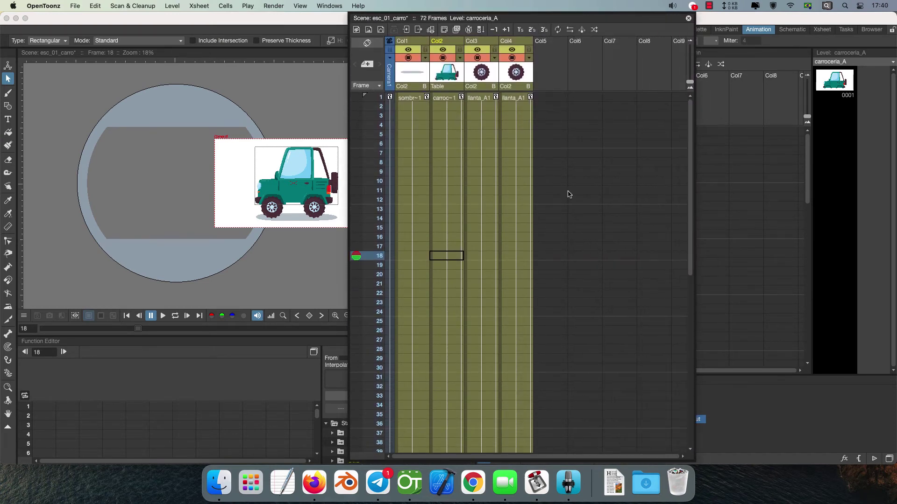
{"action": "scroll", "coordinate": [470, 150], "scroll_direction": "down", "scroll_amount": 10}
{"action": "scroll", "coordinate": [485, 243], "scroll_direction": "up", "scroll_amount": 10}
{"action": "left_click", "coordinate": [688, 18]}
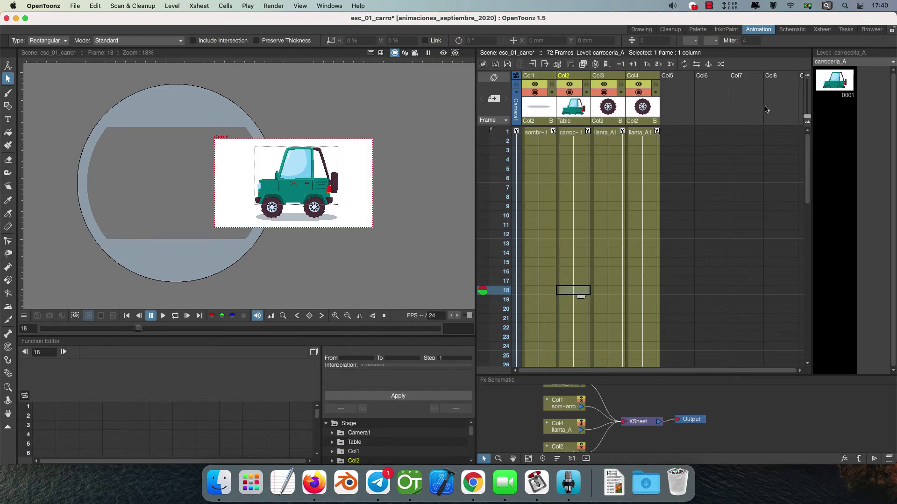
Step: Zoom the Xsheet out to six-frame intervals and make the Function Editor taller below the viewer
{"action": "left_click_drag", "start_coordinate": [807, 117], "coordinate": [807, 80]}
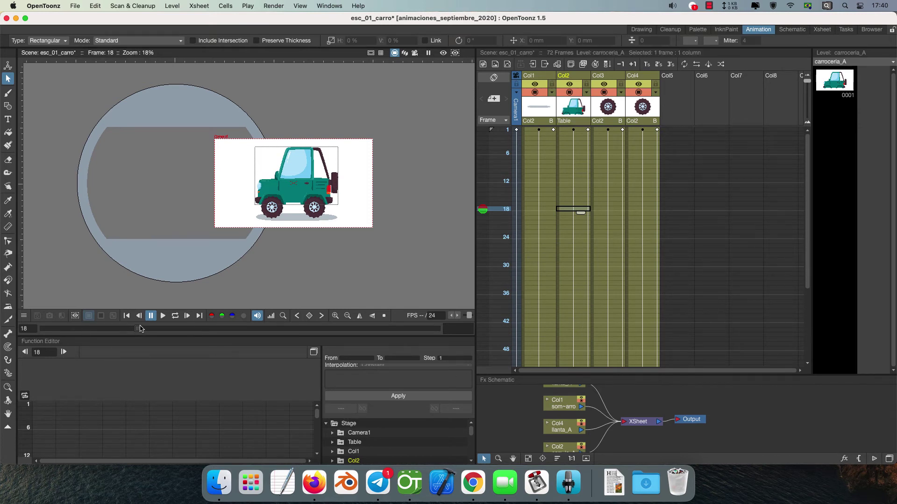
{"action": "left_click_drag", "start_coordinate": [137, 337], "coordinate": [136, 215]}
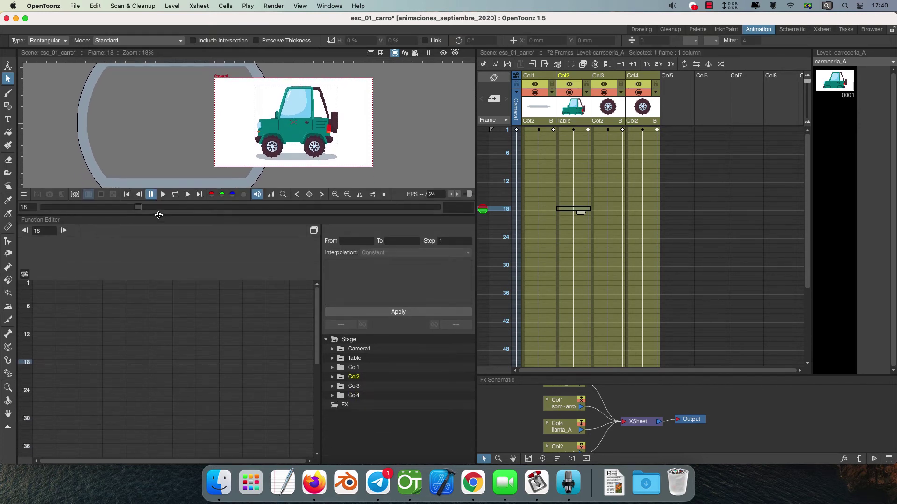
Step: Try the Function Editor's frame link with the Xsheet by turning it off, browsing the frames, and turning it back on
{"action": "left_click", "coordinate": [26, 274]}
{"action": "left_click", "coordinate": [26, 275]}
{"action": "left_click", "coordinate": [26, 275]}
{"action": "left_click", "coordinate": [27, 275]}
{"action": "left_click", "coordinate": [26, 276]}
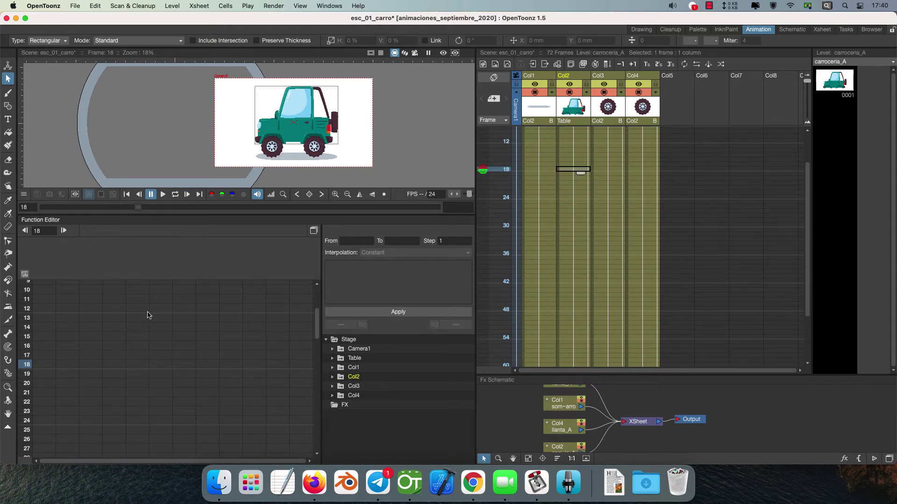
{"action": "scroll", "coordinate": [112, 322], "scroll_direction": "down", "scroll_amount": 10}
{"action": "scroll", "coordinate": [114, 332], "scroll_direction": "up", "scroll_amount": 12}
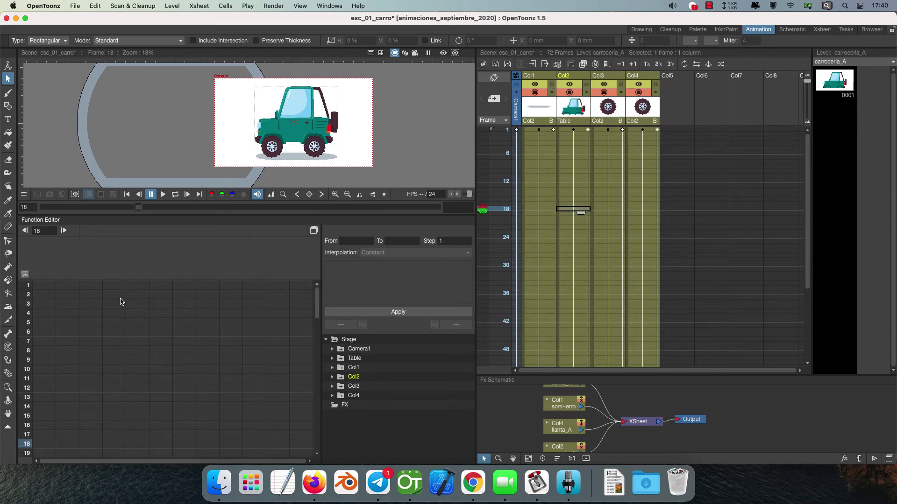
{"action": "left_click", "coordinate": [25, 275]}
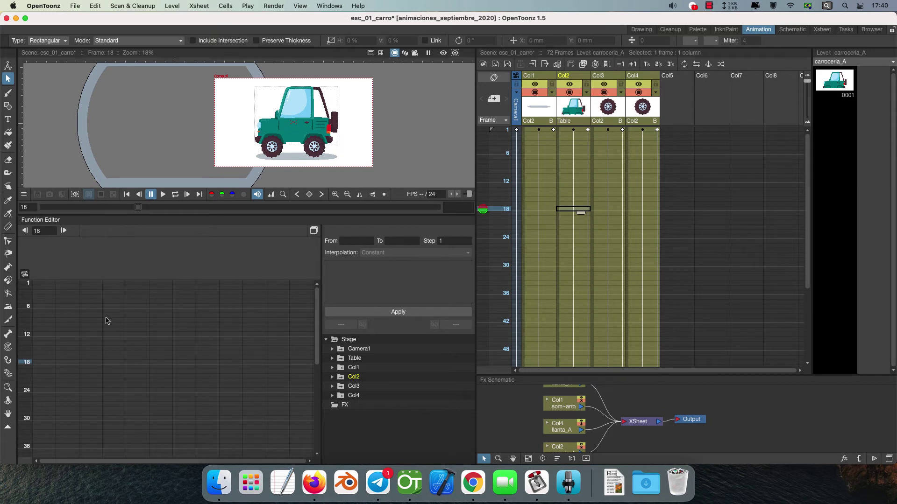
Step: Go to frame 17 from the Function Editor and display the Table and Col1 animation channels in it
{"action": "left_click", "coordinate": [113, 360]}
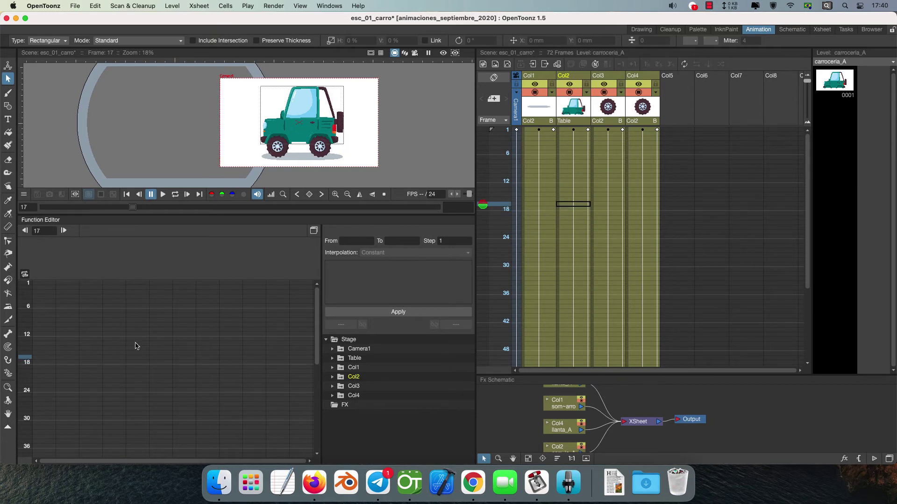
{"action": "left_click", "coordinate": [358, 359]}
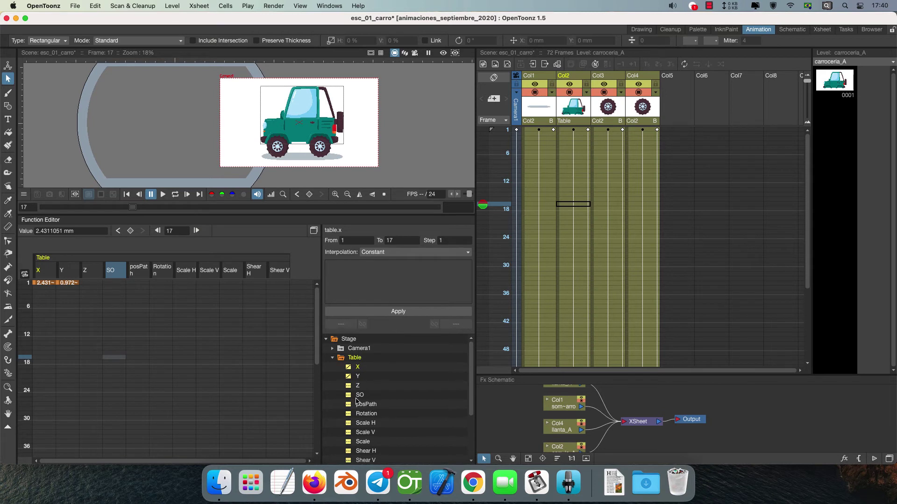
{"action": "scroll", "coordinate": [357, 401], "scroll_direction": "down", "scroll_amount": 3}
{"action": "left_click", "coordinate": [349, 414]}
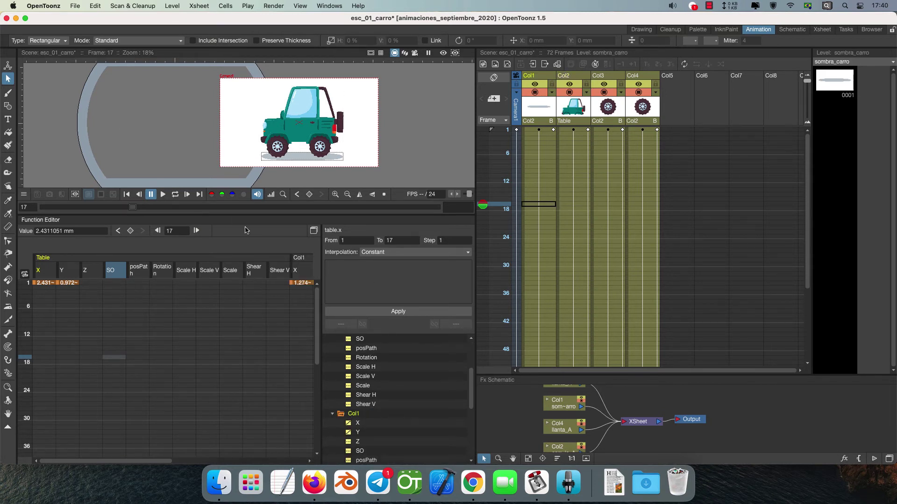
Step: Make the Function Editor shorter, zoom the Xsheet in to single-frame rows, and select frame 1 of the car shadow column
{"action": "left_click_drag", "start_coordinate": [266, 217], "coordinate": [286, 329]}
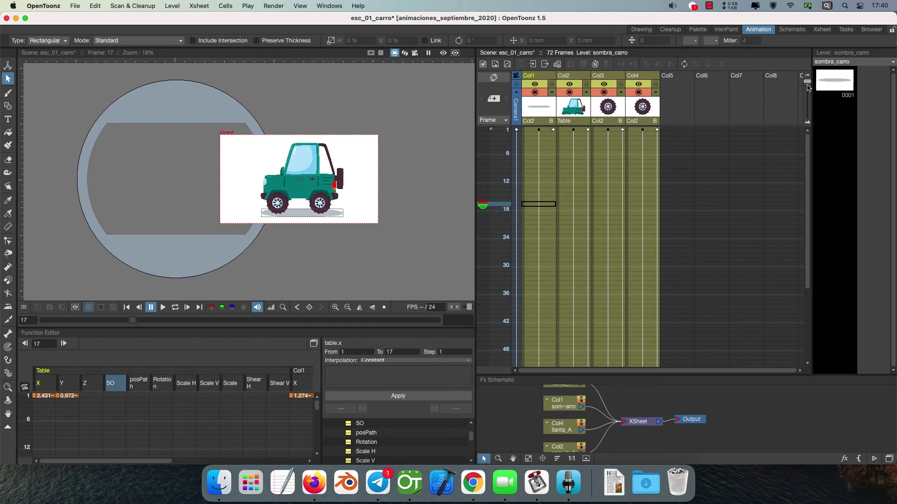
{"action": "left_click_drag", "start_coordinate": [807, 80], "coordinate": [807, 117]}
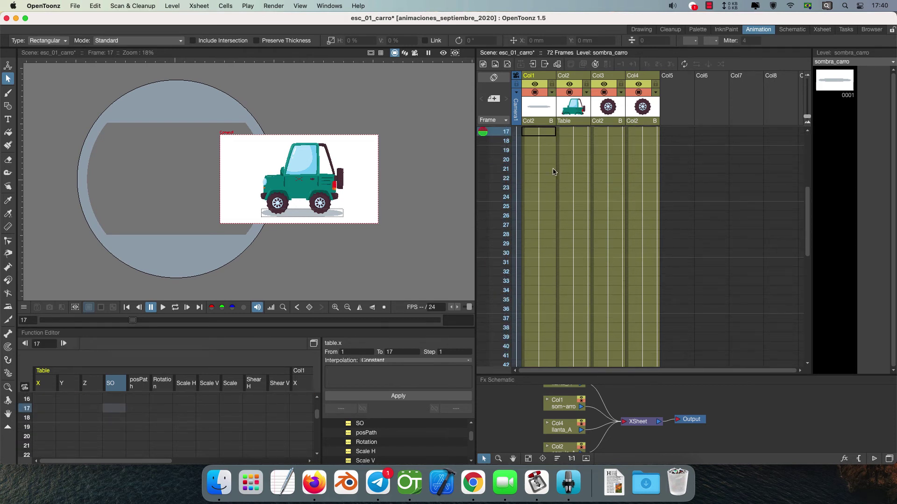
{"action": "scroll", "coordinate": [552, 172], "scroll_direction": "up", "scroll_amount": 5}
{"action": "left_click", "coordinate": [541, 134]}
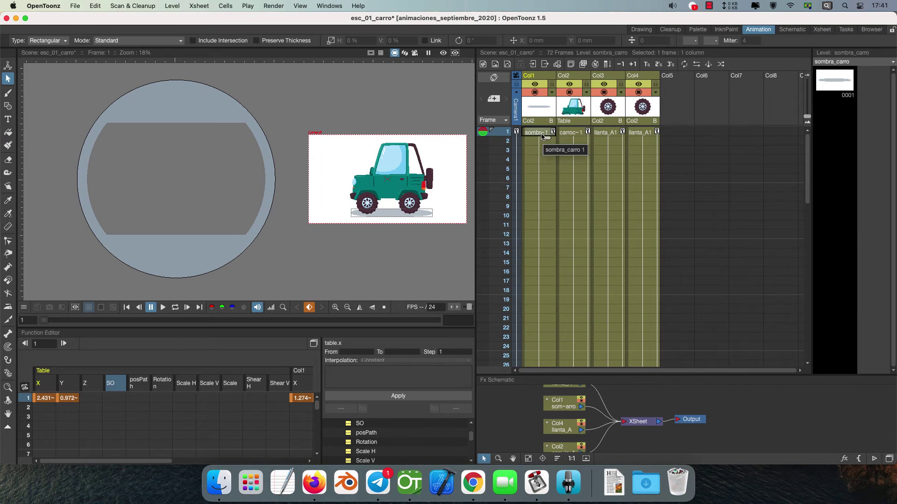
{"action": "scroll", "coordinate": [183, 185], "scroll_direction": "up", "scroll_amount": 1}
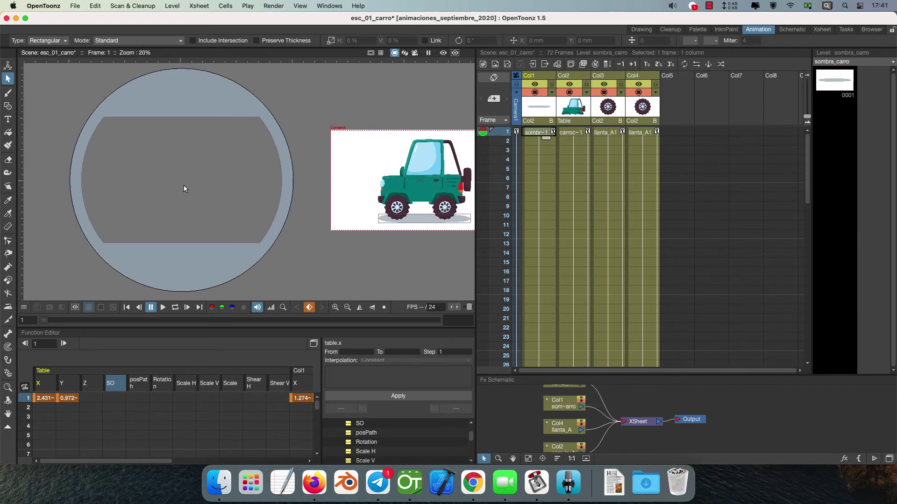
{"action": "scroll", "coordinate": [225, 186], "scroll_direction": "left", "scroll_amount": 2}
{"action": "scroll", "coordinate": [225, 186], "scroll_direction": "down", "scroll_amount": 2}
{"action": "scroll", "coordinate": [281, 199], "scroll_direction": "left", "scroll_amount": 1}
{"action": "scroll", "coordinate": [287, 204], "scroll_direction": "right", "scroll_amount": 1}
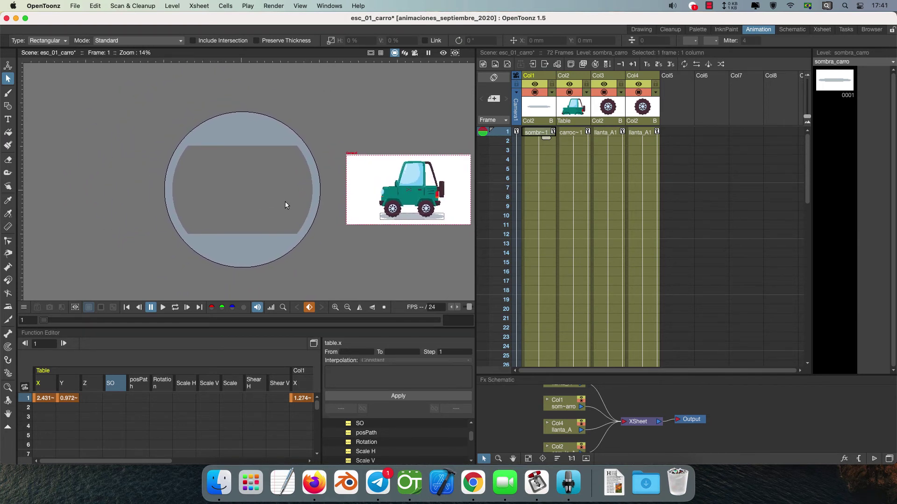
{"action": "scroll", "coordinate": [290, 196], "scroll_direction": "left", "scroll_amount": 1}
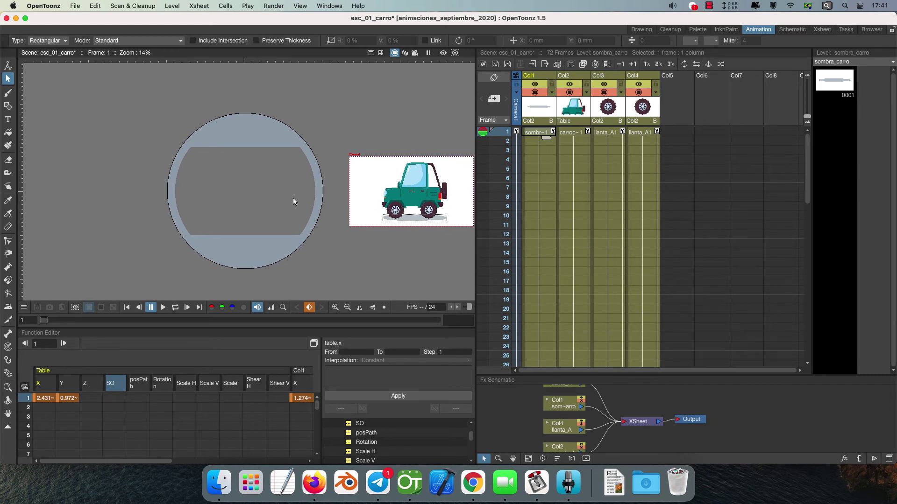
{"action": "scroll", "coordinate": [320, 196], "scroll_direction": "left", "scroll_amount": 3}
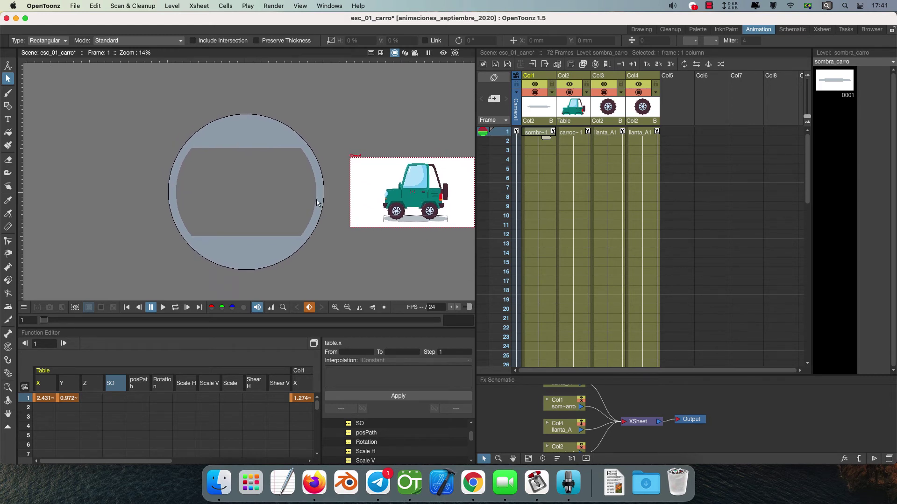
{"action": "scroll", "coordinate": [326, 200], "scroll_direction": "right", "scroll_amount": 1}
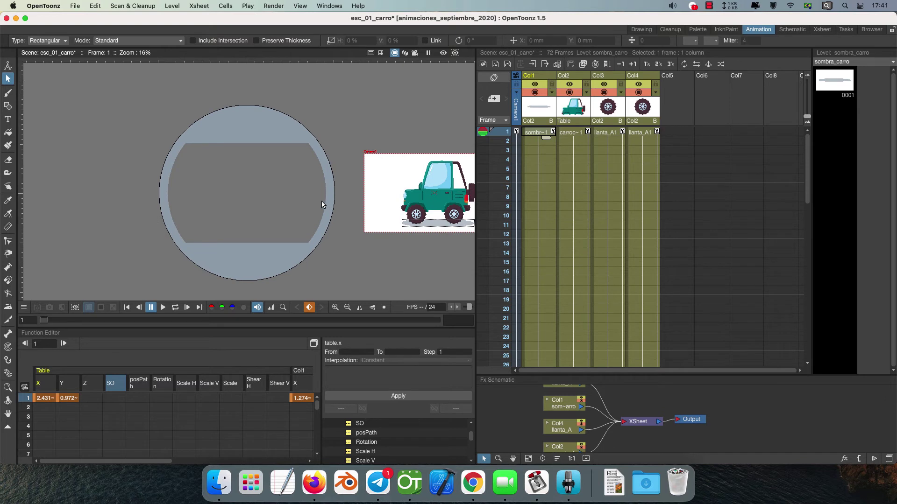
{"action": "scroll", "coordinate": [303, 203], "scroll_direction": "left", "scroll_amount": 2}
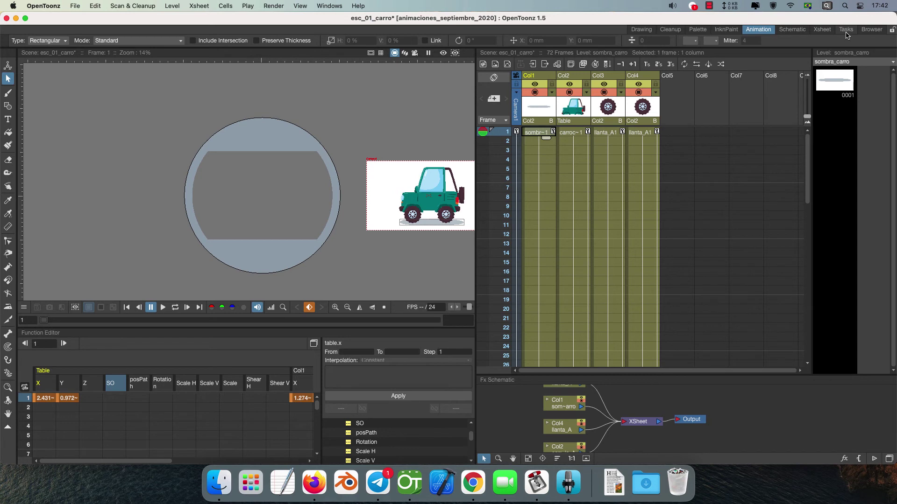
{"action": "scroll", "coordinate": [282, 224], "scroll_direction": "up", "scroll_amount": 1}
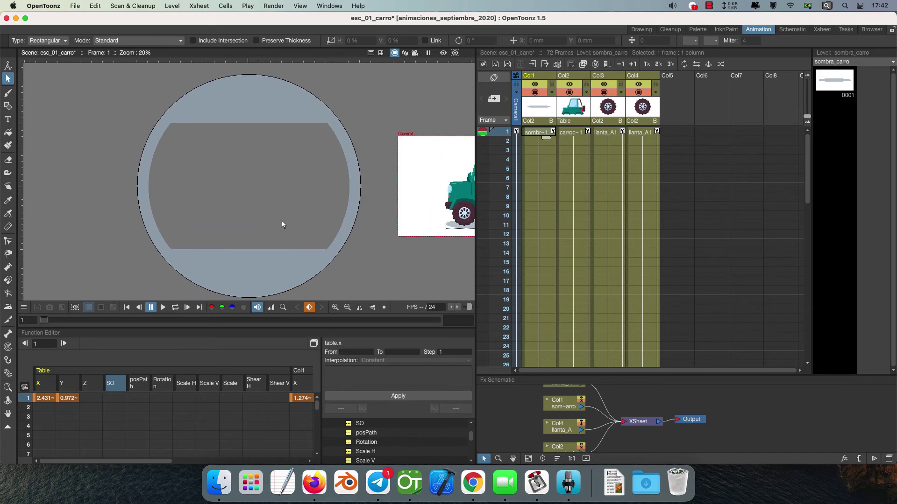
{"action": "scroll", "coordinate": [351, 179], "scroll_direction": "down", "scroll_amount": 2}
{"action": "scroll", "coordinate": [346, 178], "scroll_direction": "up", "scroll_amount": 2}
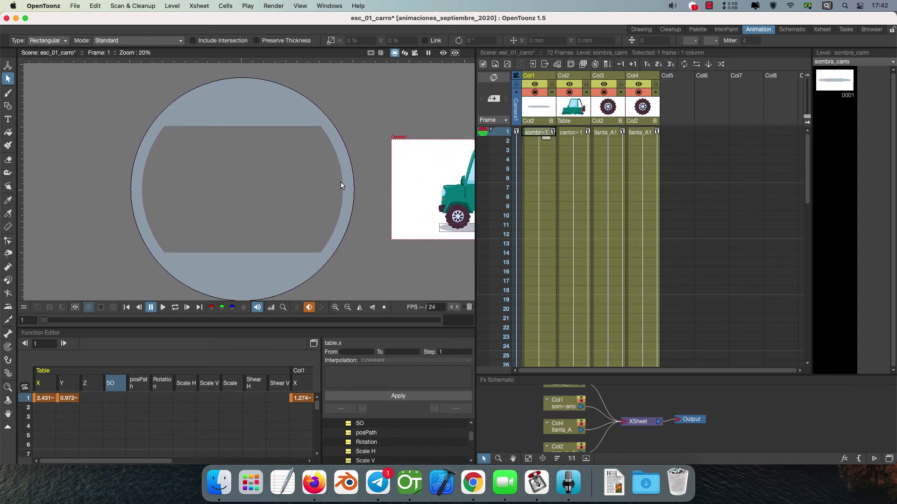
{"action": "scroll", "coordinate": [361, 180], "scroll_direction": "down", "scroll_amount": 1}
{"action": "scroll", "coordinate": [360, 180], "scroll_direction": "down", "scroll_amount": 2}
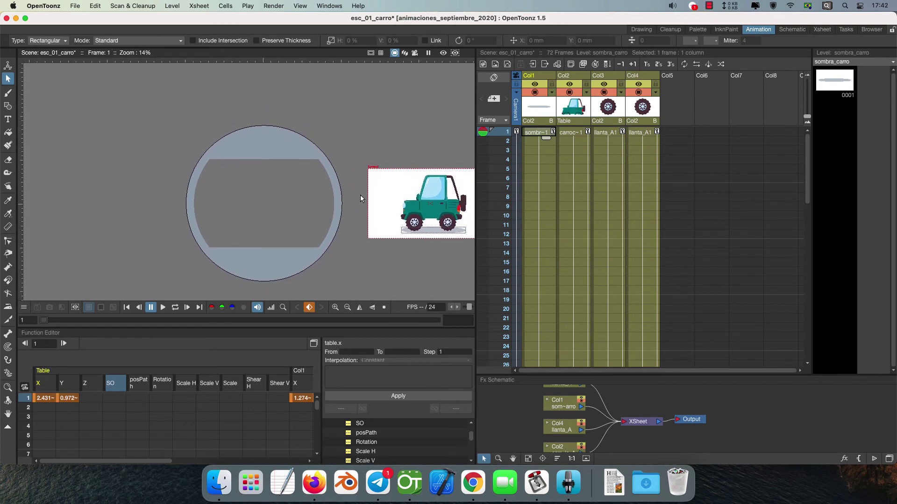
{"action": "scroll", "coordinate": [352, 193], "scroll_direction": "down", "scroll_amount": 1}
{"action": "scroll", "coordinate": [348, 180], "scroll_direction": "down", "scroll_amount": 2}
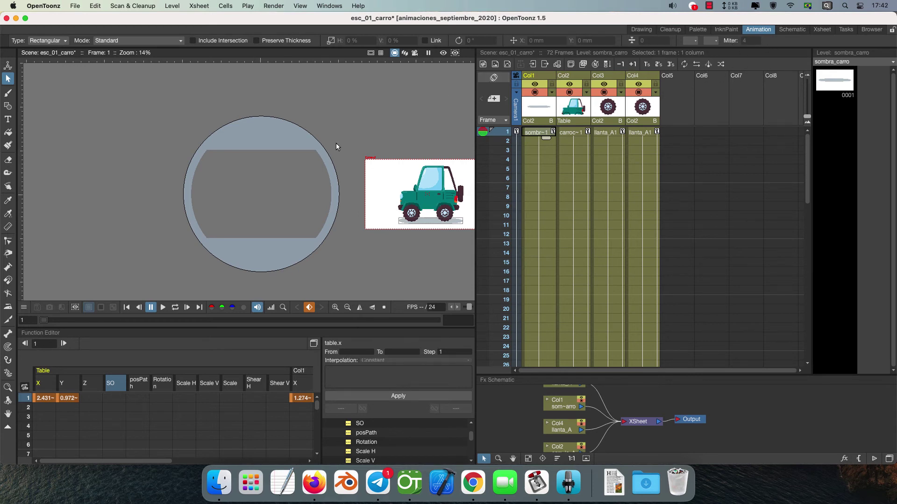
Step: Check the start and end frame fields in the Output Settings, and close the dialog without changes
{"action": "left_click", "coordinate": [273, 5]}
{"action": "left_click", "coordinate": [287, 57]}
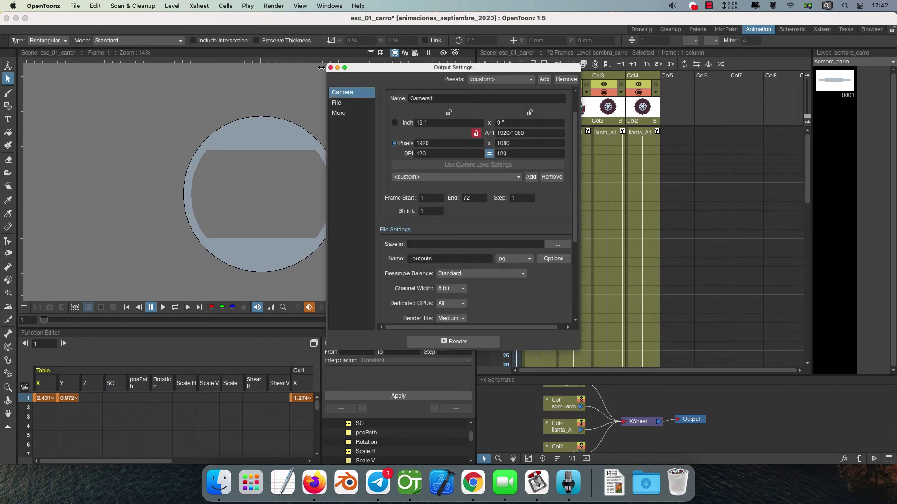
{"action": "left_click", "coordinate": [435, 197]}
{"action": "left_click", "coordinate": [467, 197]}
{"action": "left_click", "coordinate": [330, 68]}
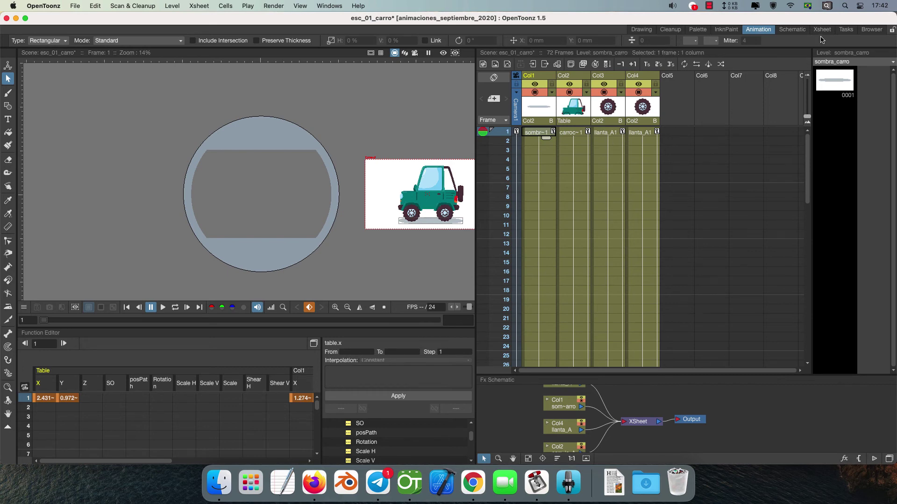
Step: Look through the Tasks, Drawing, Cleanup, Palette and InknPaint rooms, and return to the Animation room
{"action": "left_click", "coordinate": [845, 30]}
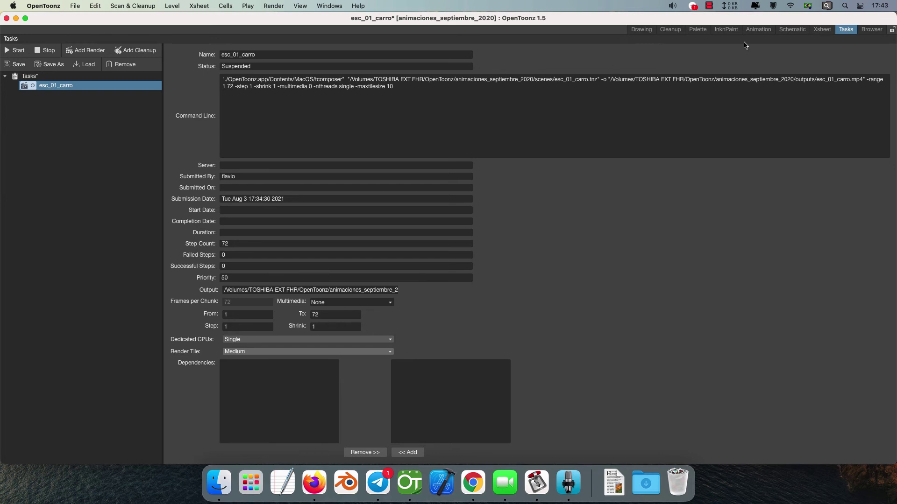
{"action": "left_click", "coordinate": [642, 31]}
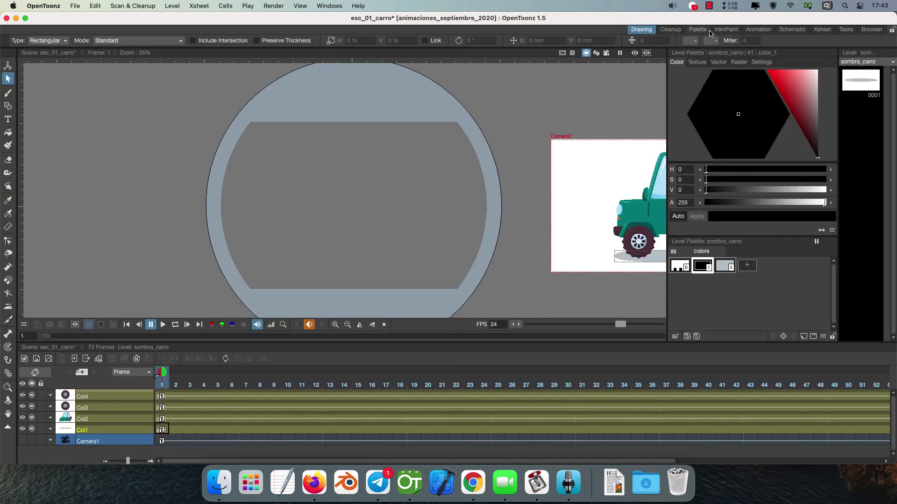
{"action": "left_click", "coordinate": [691, 31]}
{"action": "left_click", "coordinate": [680, 31]}
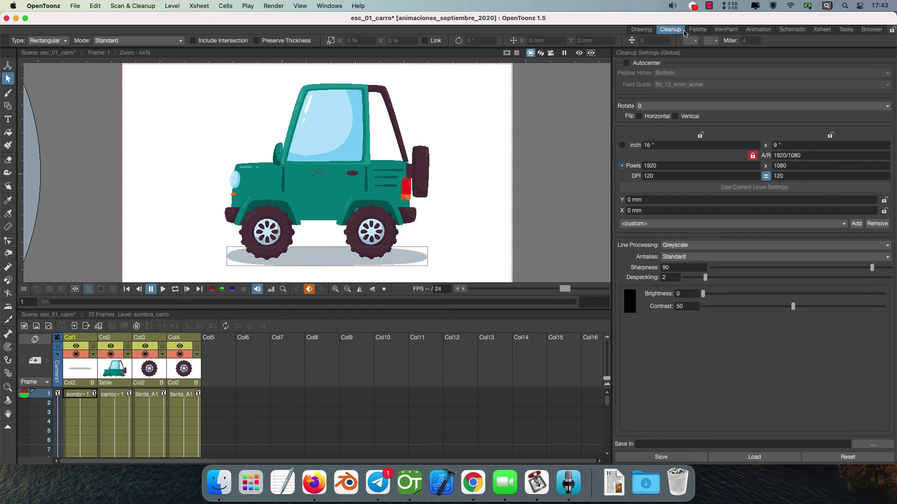
{"action": "left_click", "coordinate": [696, 30]}
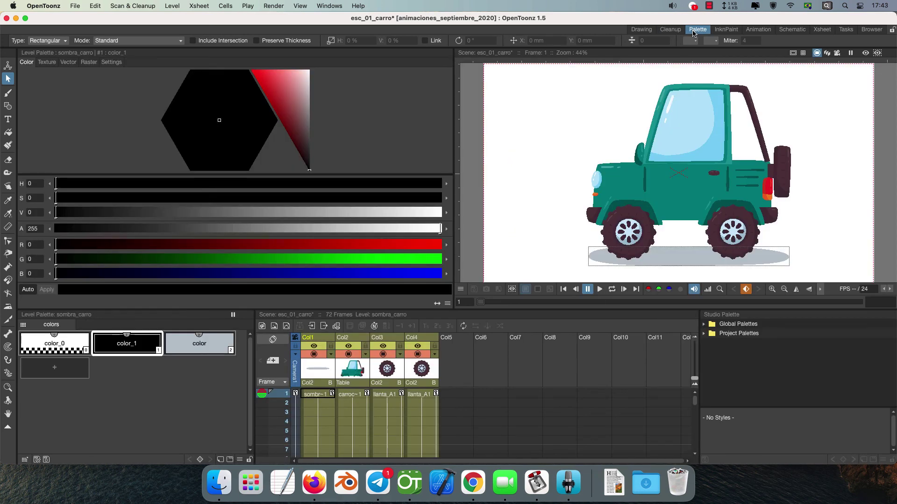
{"action": "left_click", "coordinate": [721, 31]}
{"action": "left_click", "coordinate": [756, 30]}
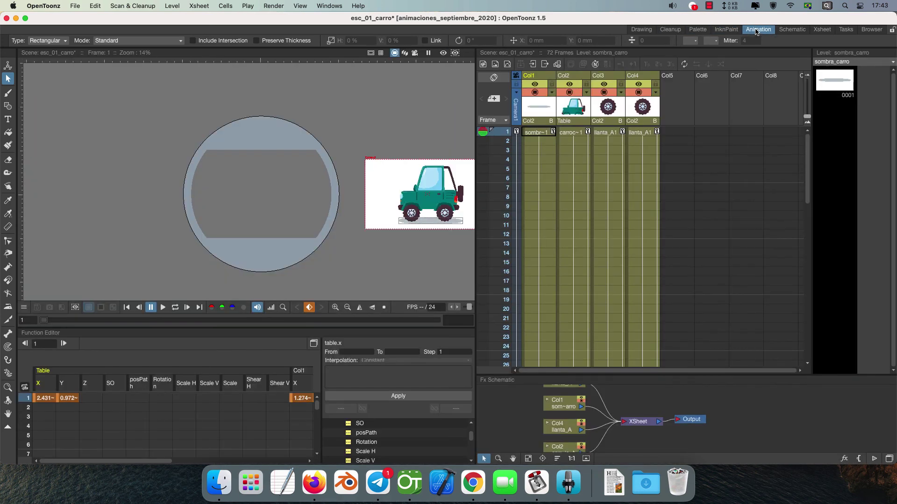
{"action": "scroll", "coordinate": [374, 180], "scroll_direction": "left", "scroll_amount": 1}
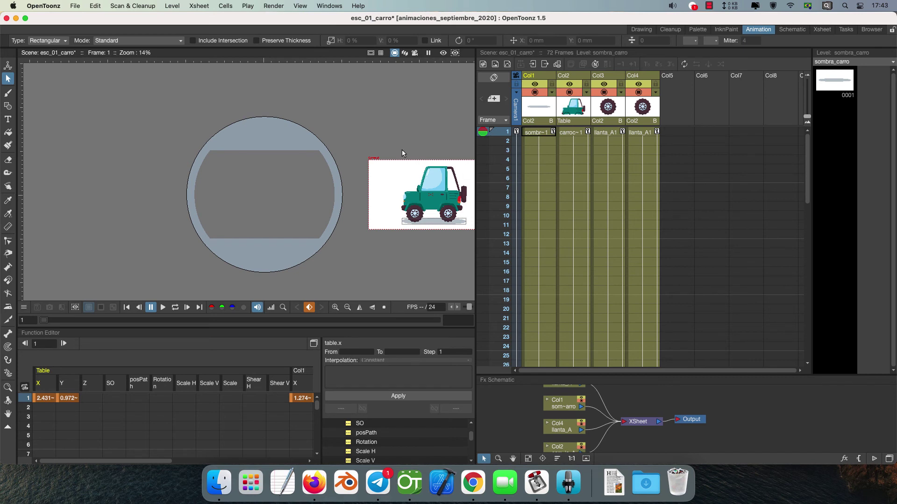
{"action": "scroll", "coordinate": [358, 156], "scroll_direction": "left", "scroll_amount": 2}
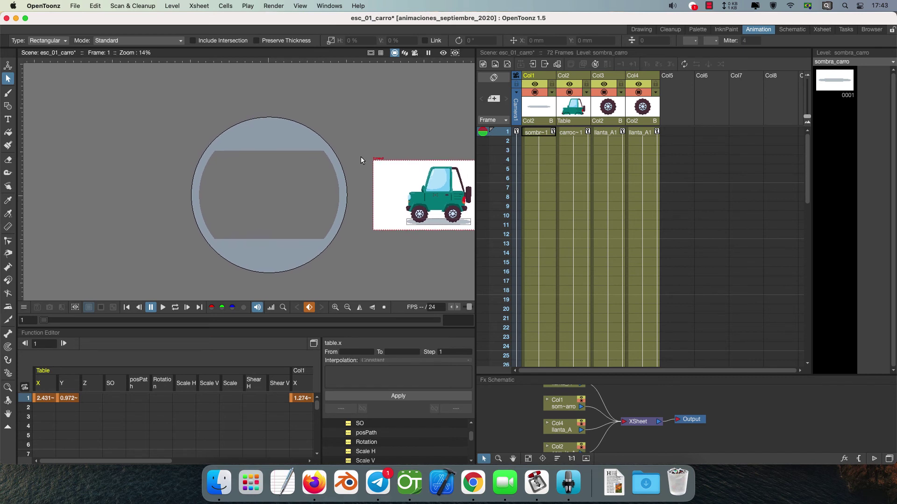
{"action": "scroll", "coordinate": [360, 156], "scroll_direction": "left", "scroll_amount": 1}
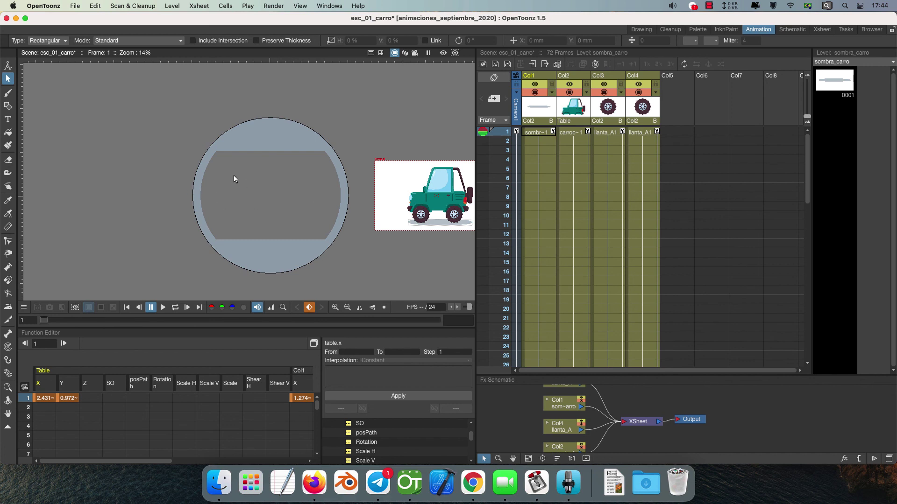
{"action": "scroll", "coordinate": [234, 177], "scroll_direction": "up", "scroll_amount": 1}
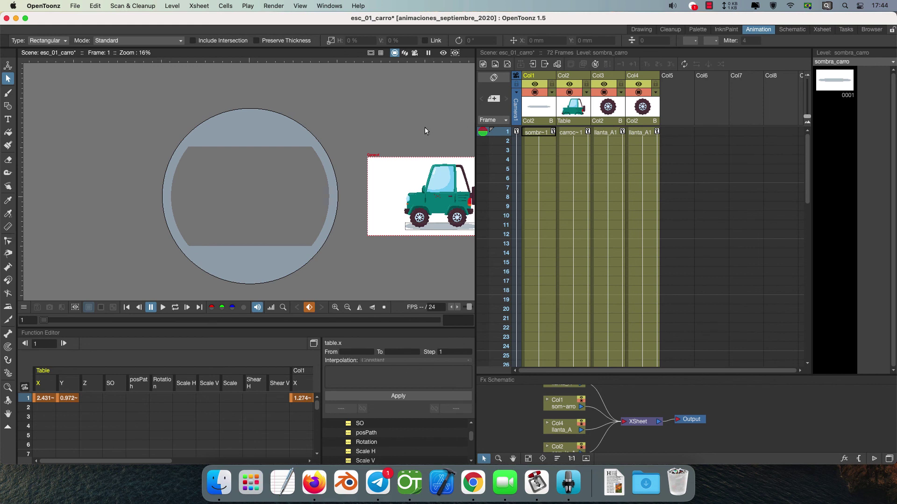
Step: Switch to Telegram to show the OpenToonz en Español group, and close its window
{"action": "left_click", "coordinate": [377, 482]}
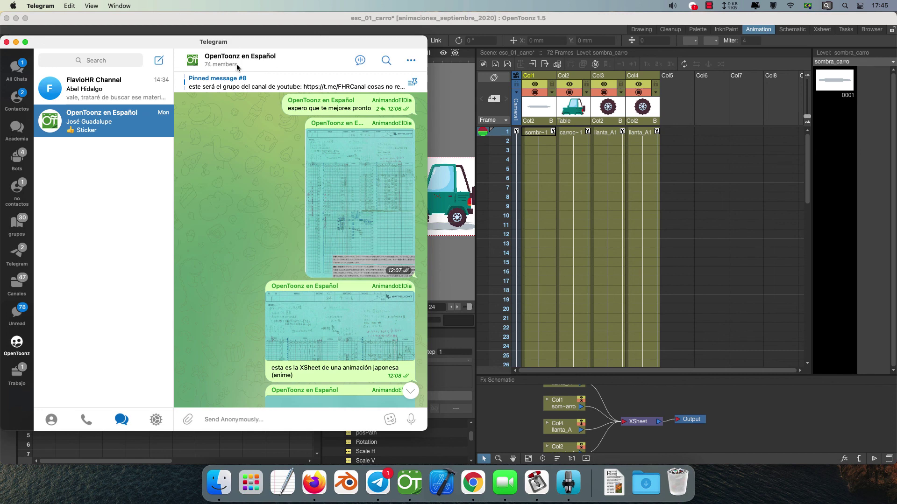
{"action": "left_click", "coordinate": [6, 42]}
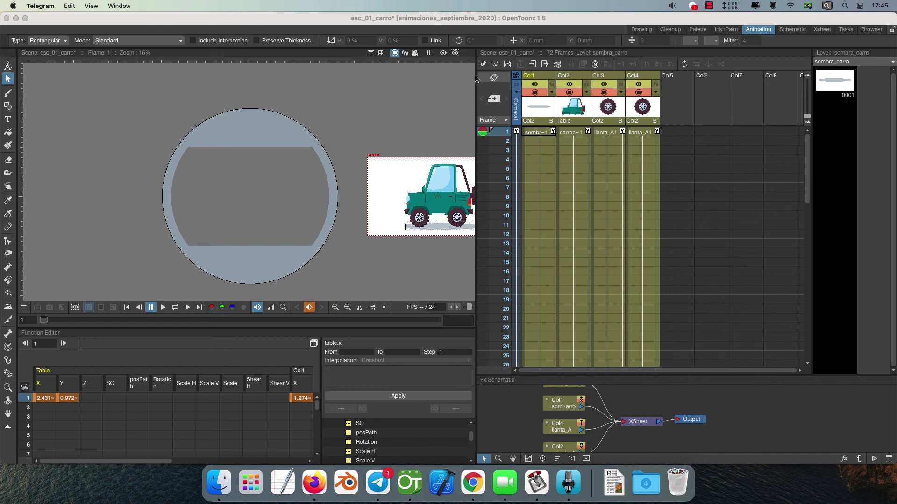